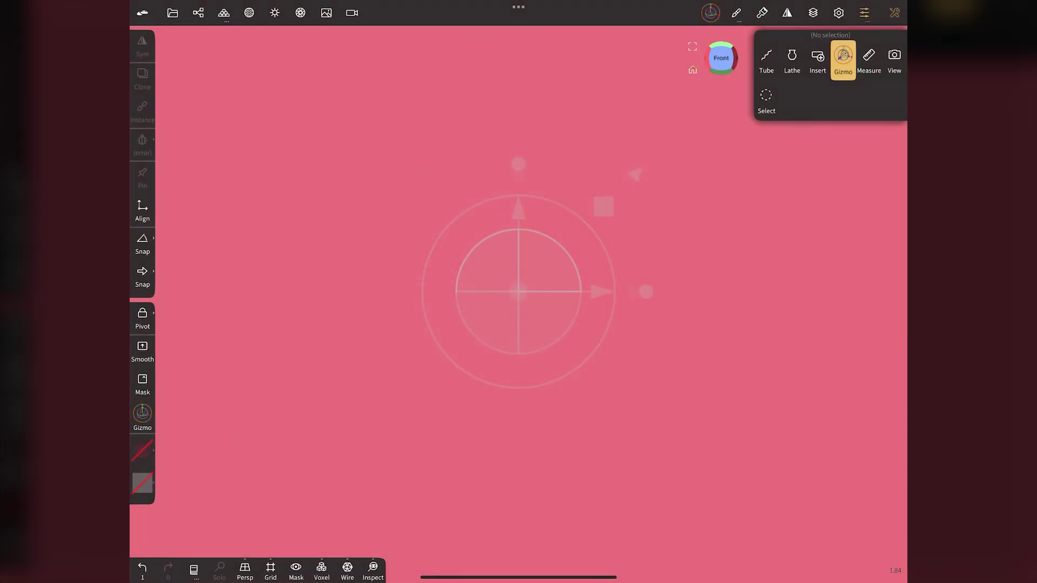
# - Open the Scene panel's Add (+) menu to list the available primitives
pyautogui.click(198, 12)
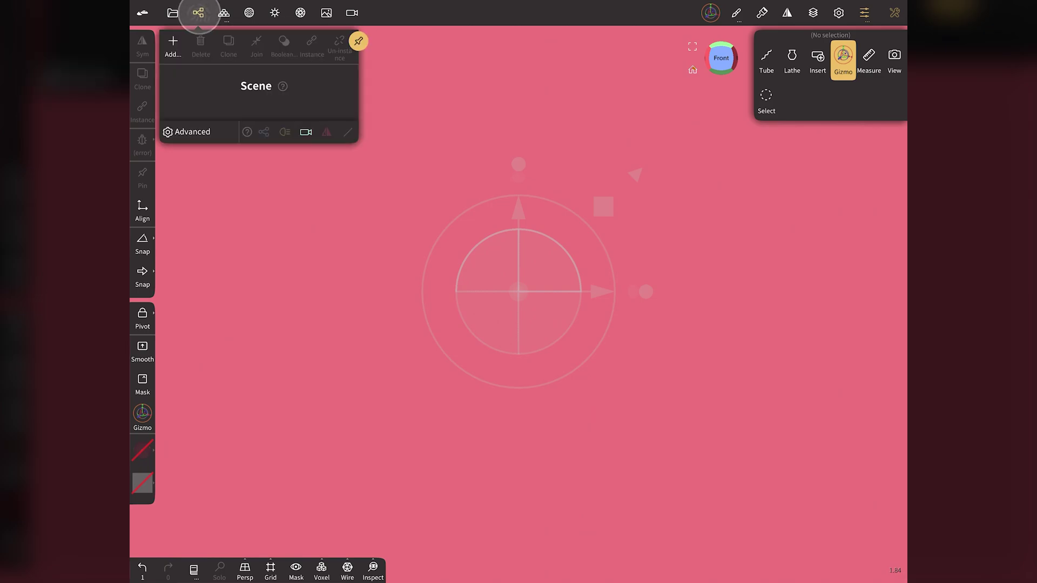
pyautogui.click(174, 42)
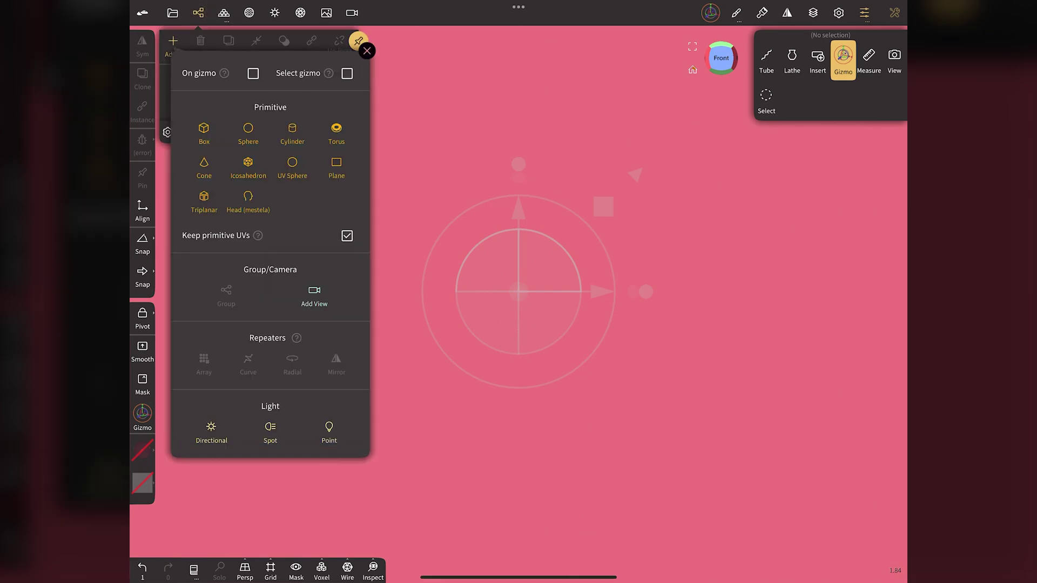
# - Add a sphere and stretch it along X with the Gizmo into a capsule
pyautogui.click(248, 128)
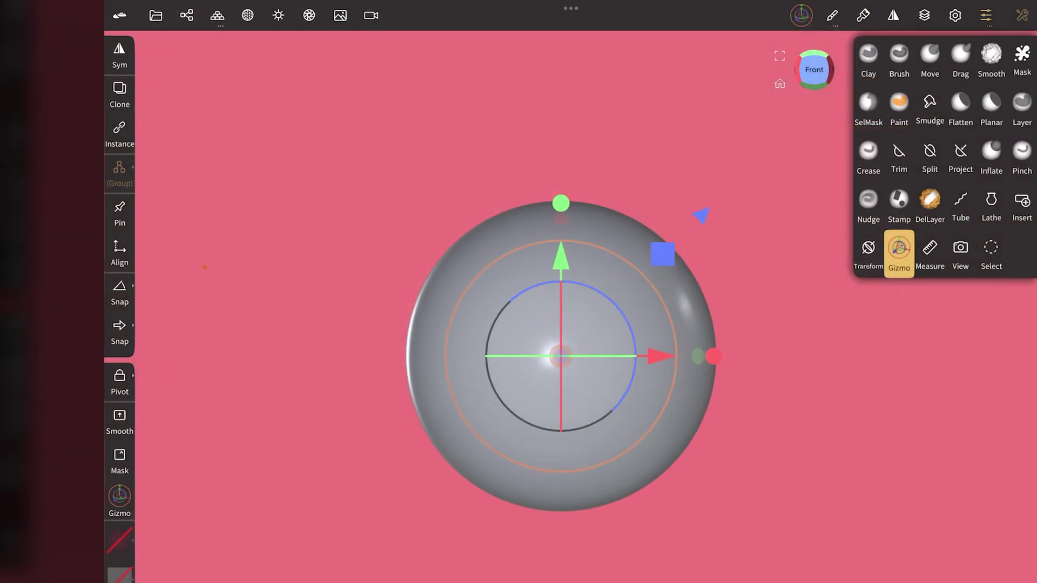
pyautogui.click(119, 51)
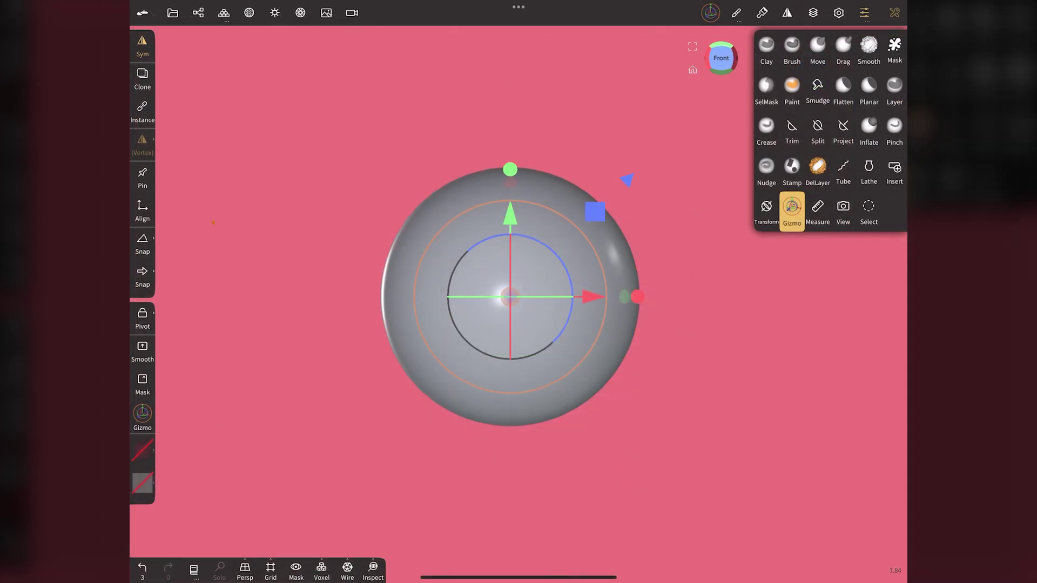
pyautogui.moveTo(638, 296); pyautogui.dragTo(793, 310)
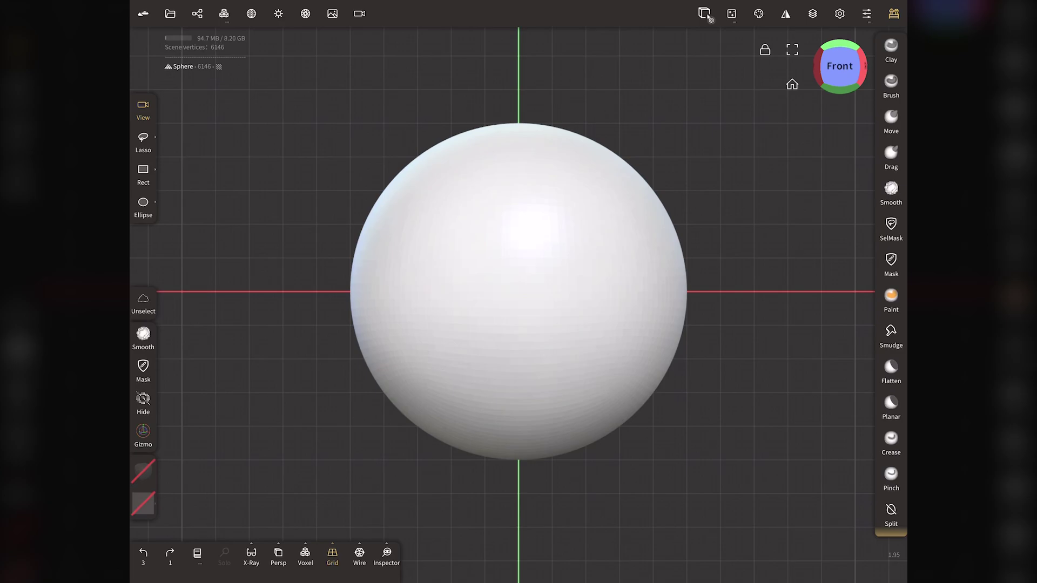
# - Put the Gizmo on the sphere and open the Symmetry panel, mirroring X in World mode
pyautogui.click(143, 432)
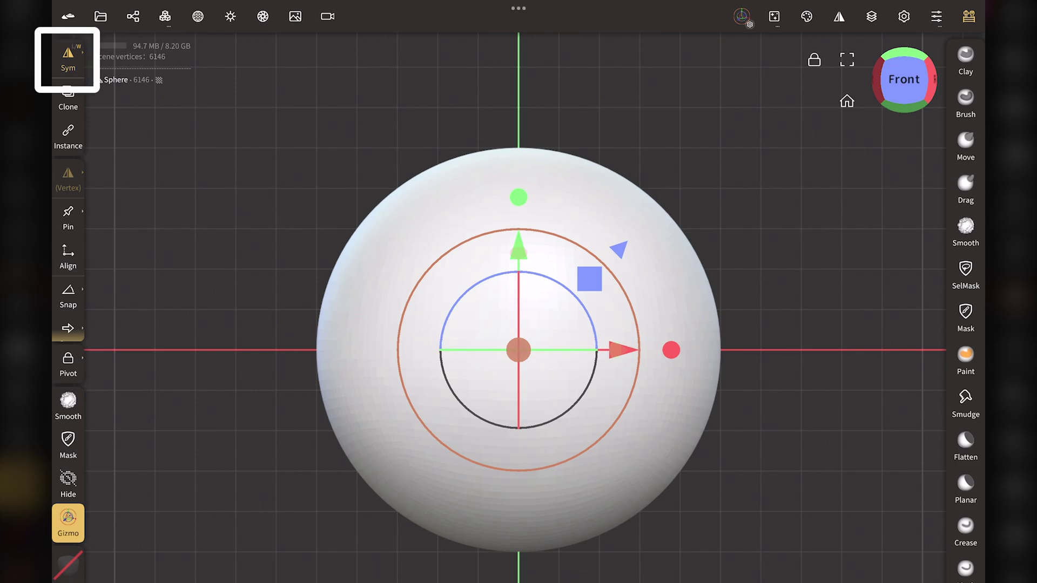
pyautogui.click(69, 57)
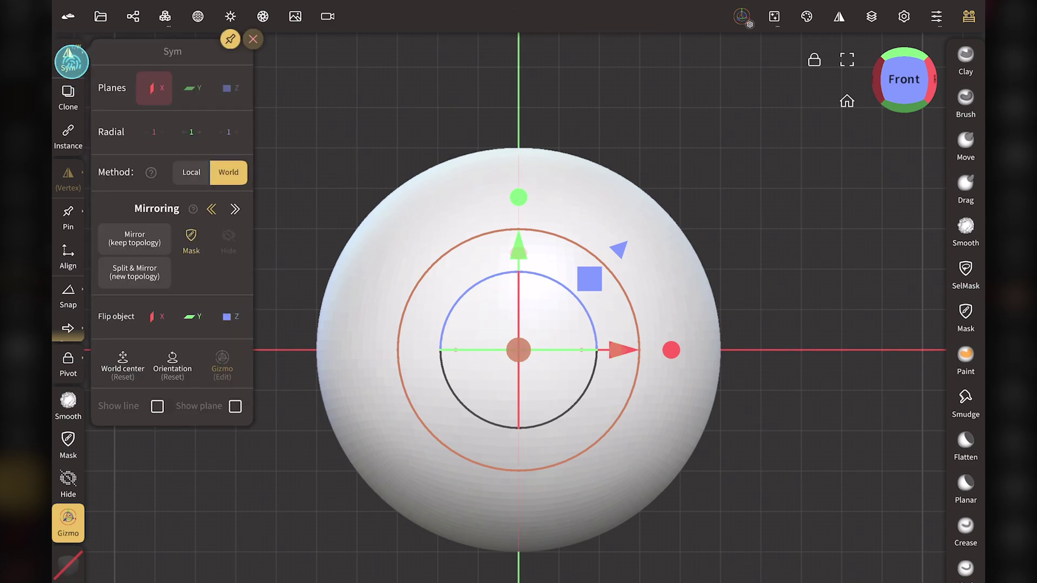
pyautogui.click(838, 17)
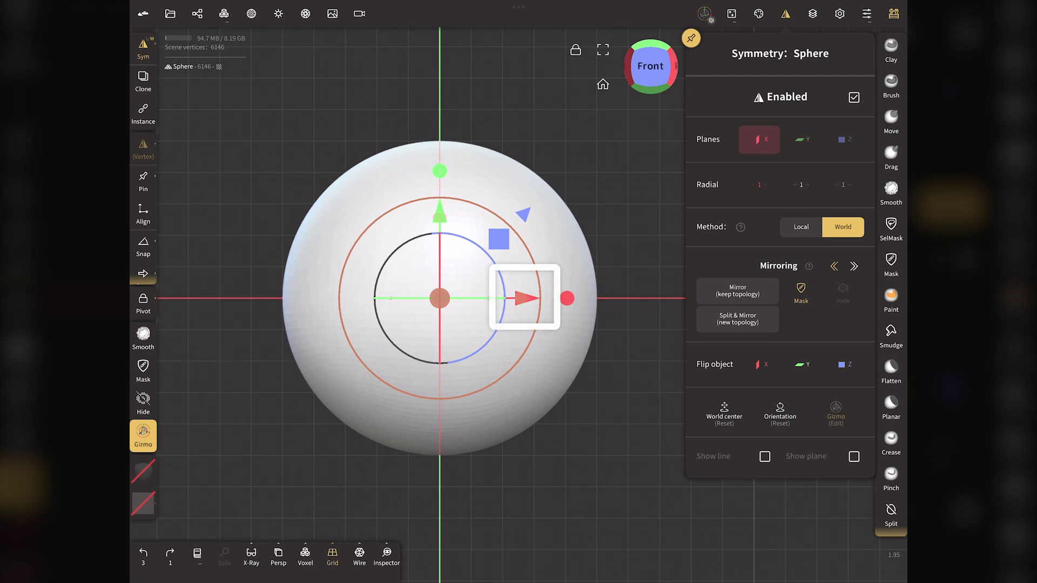
# - Stretch the sphere along X, undo it back to round, then uncheck symmetry Enabled
pyautogui.moveTo(567, 298); pyautogui.dragTo(653, 298)
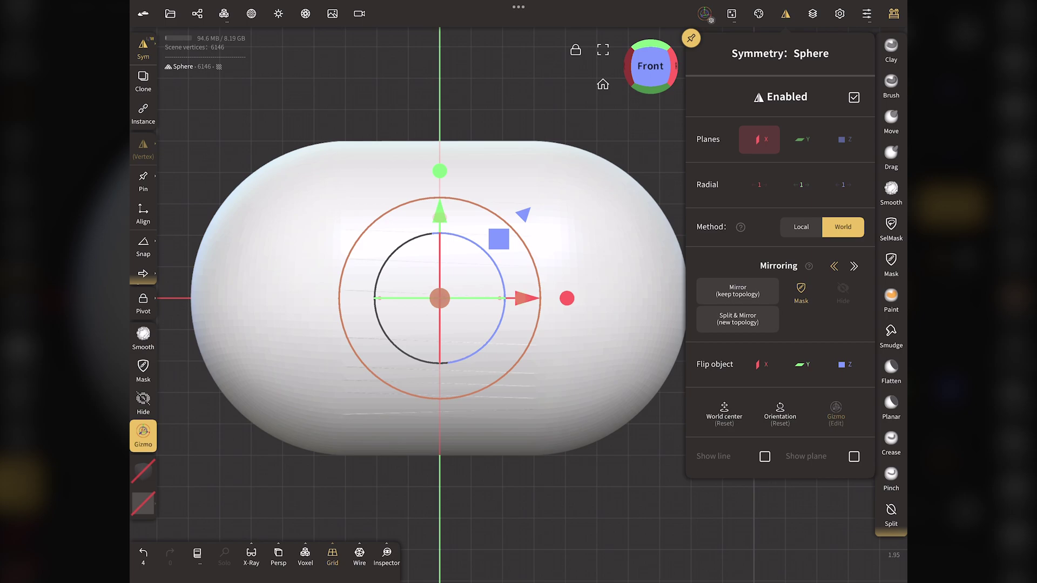
pyautogui.click(706, 15)
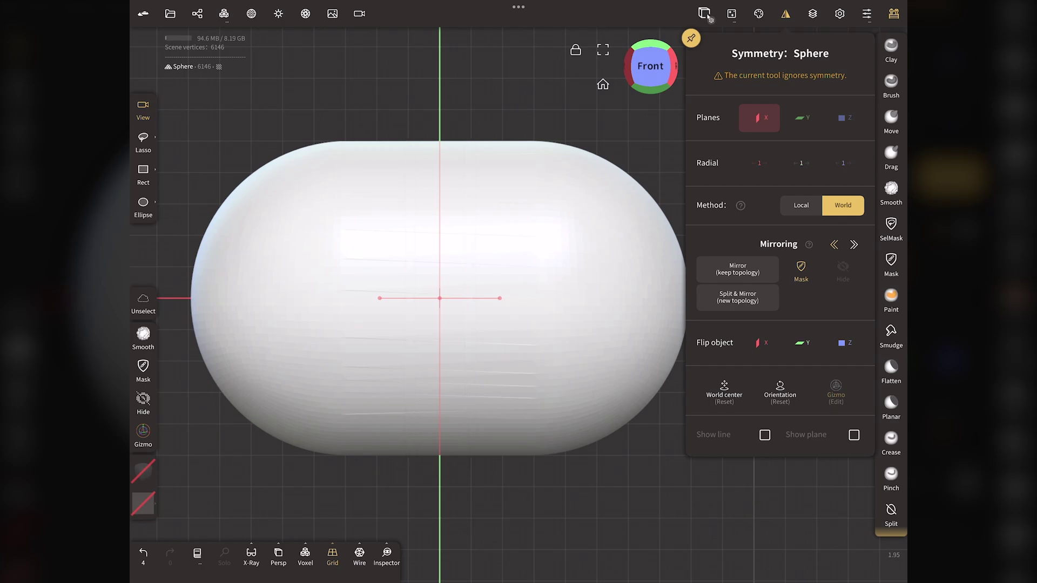
pyautogui.hotkey('ctrl', 'z')
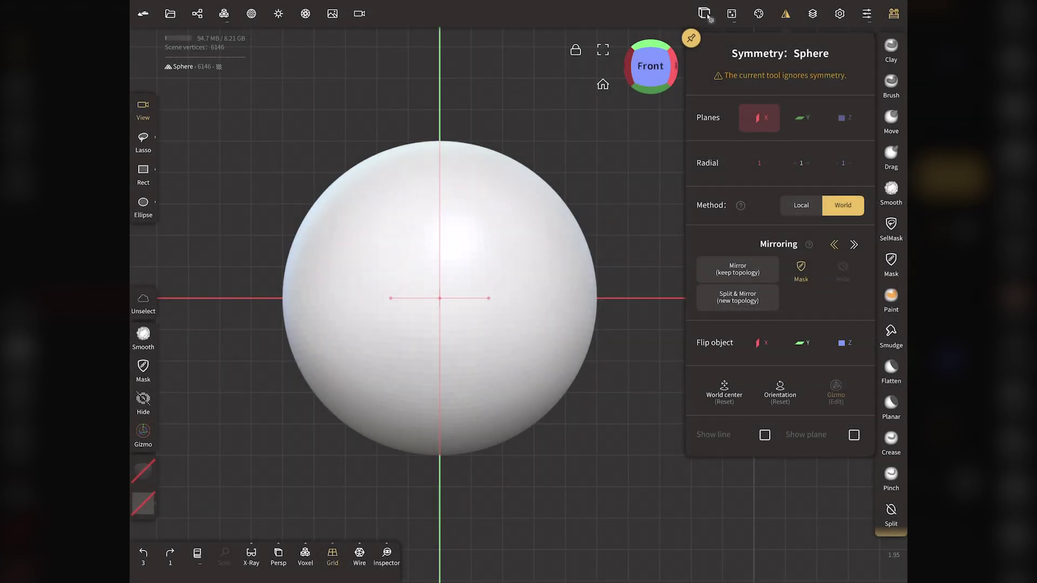
pyautogui.click(143, 432)
pyautogui.click(854, 97)
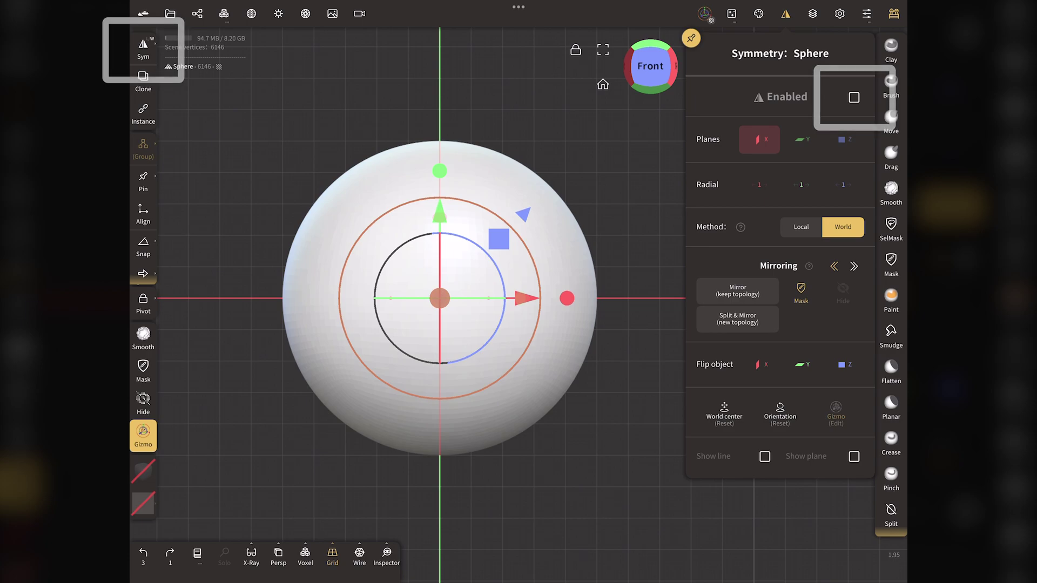
# - Move the sphere right along X, re-enable symmetry, trial a stretch, show Wire, then undo the stretch
pyautogui.moveTo(527, 298); pyautogui.dragTo(586, 298)
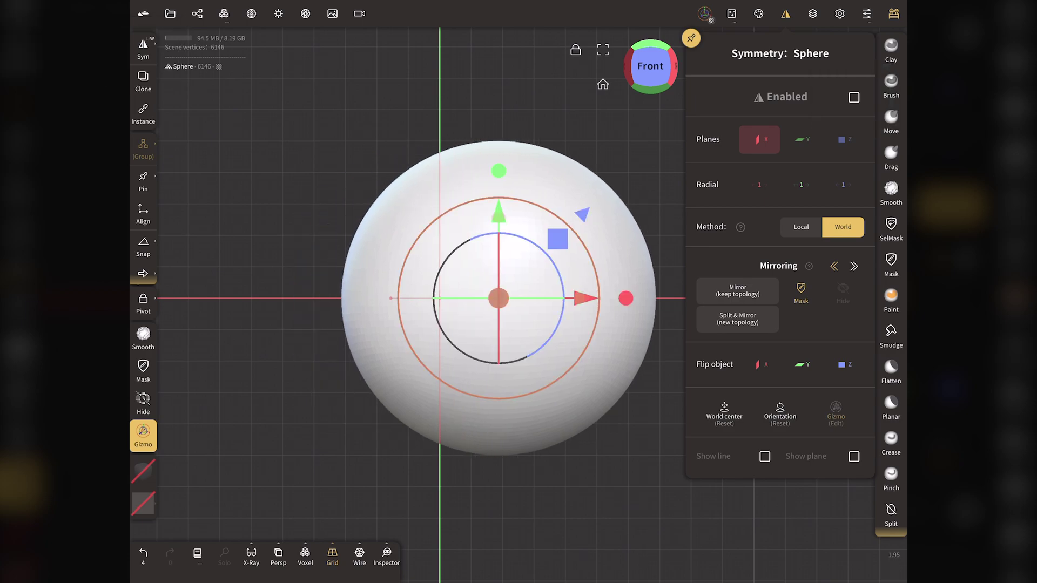
pyautogui.click(854, 97)
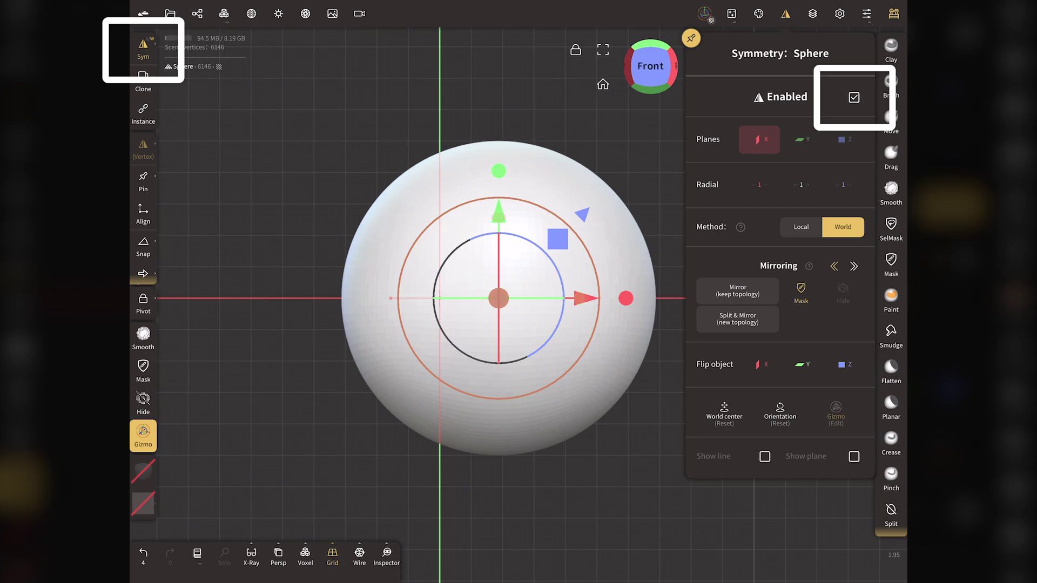
pyautogui.moveTo(586, 298); pyautogui.dragTo(637, 298)
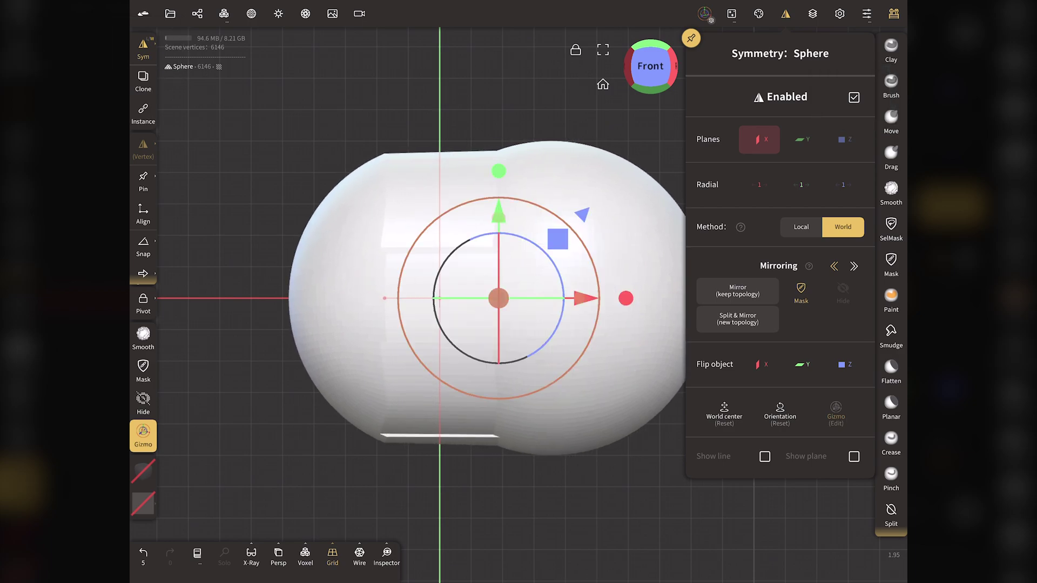
pyautogui.click(705, 14)
pyautogui.click(359, 554)
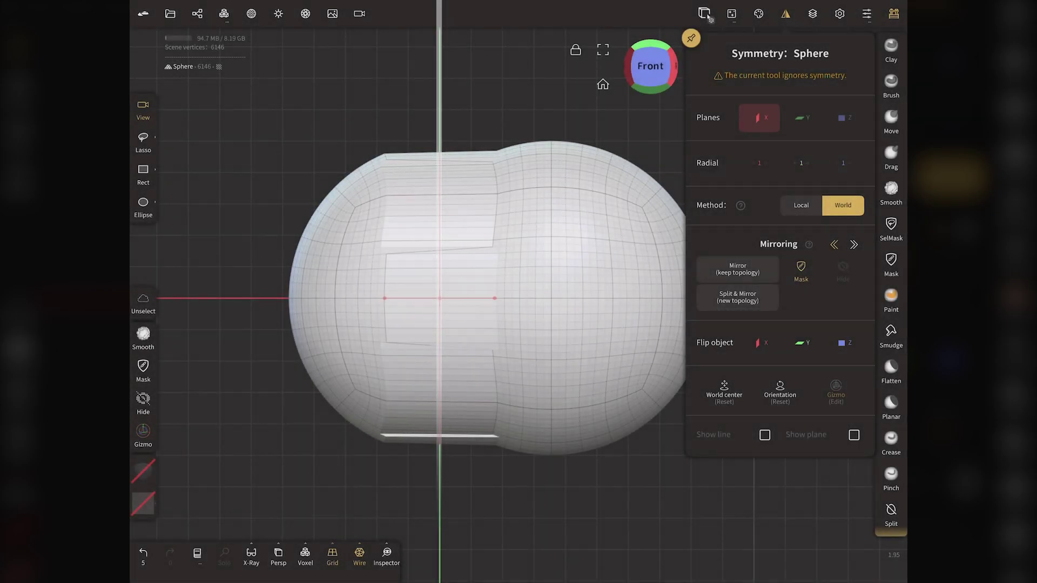
pyautogui.hotkey('ctrl', 'z')
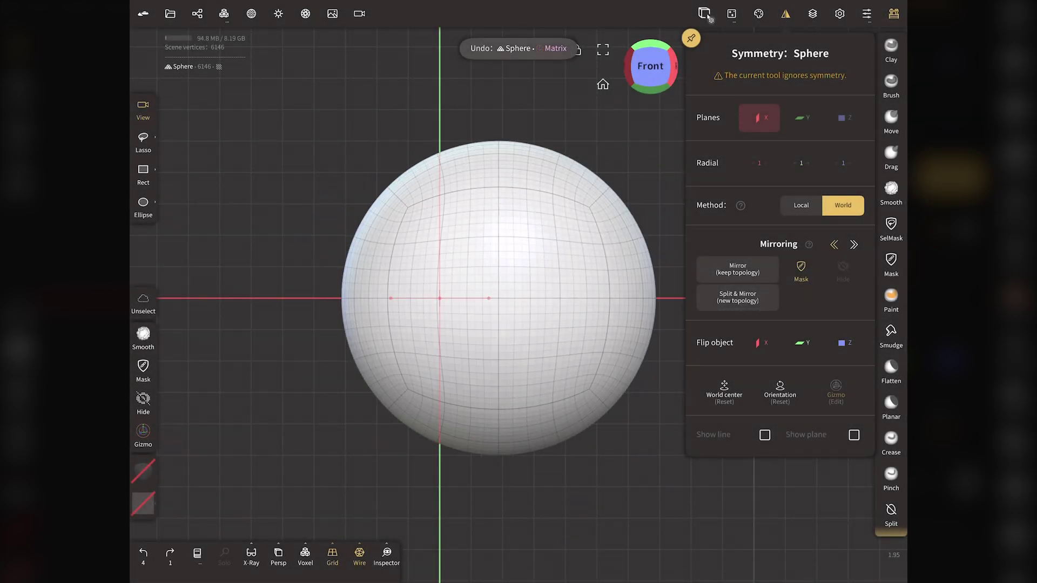
# - Switch symmetry Method to Local, toggle Wire, trial an X stretch, then undo it
pyautogui.click(801, 206)
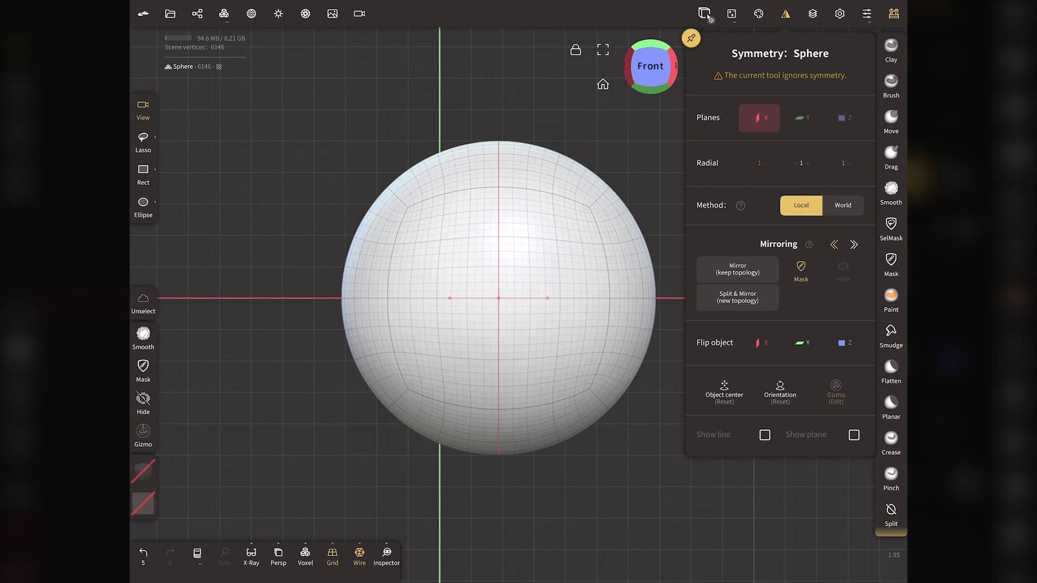
pyautogui.click(359, 556)
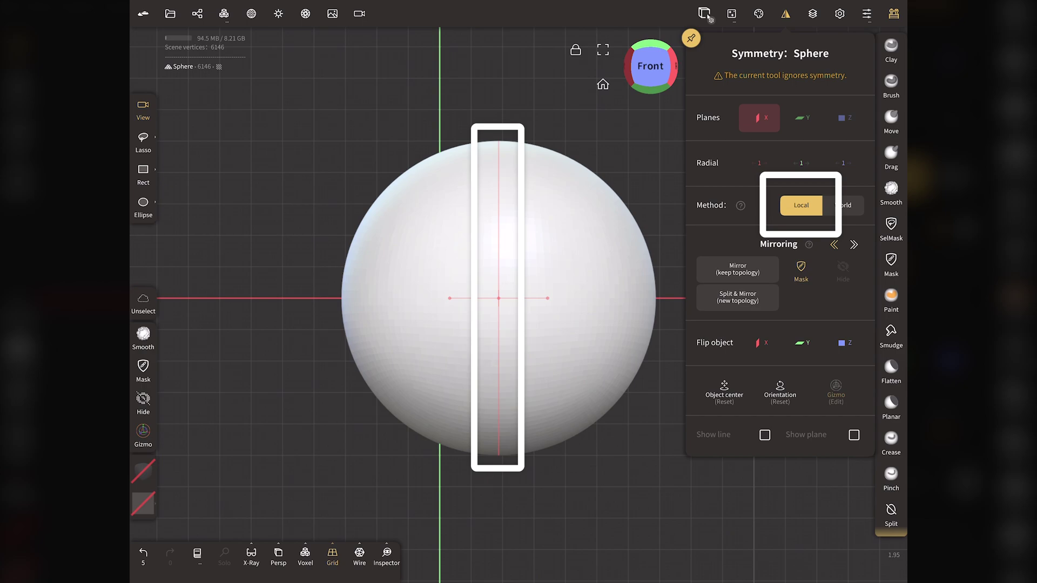
pyautogui.click(143, 431)
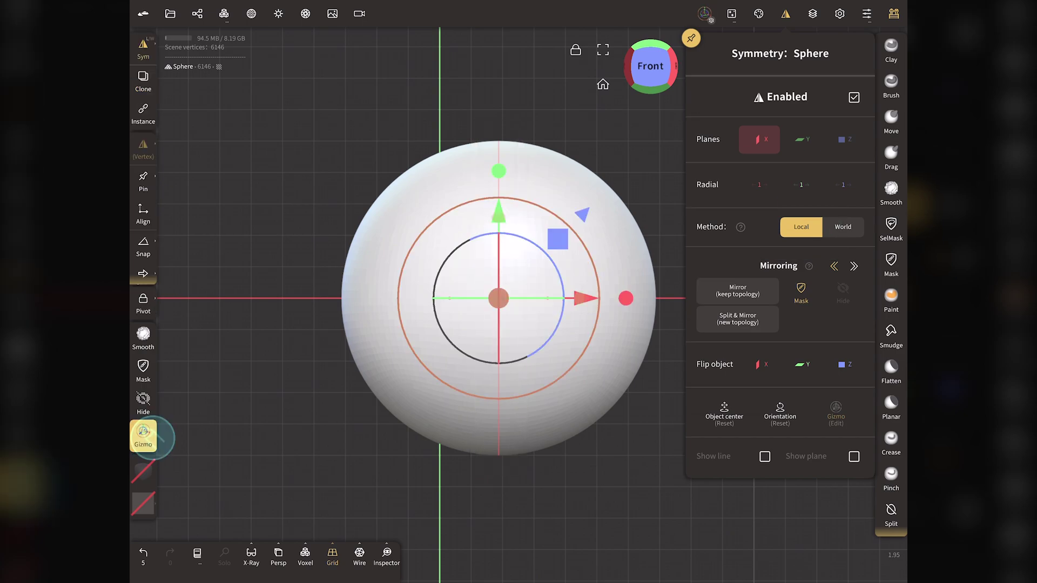
pyautogui.moveTo(626, 298); pyautogui.dragTo(664, 298)
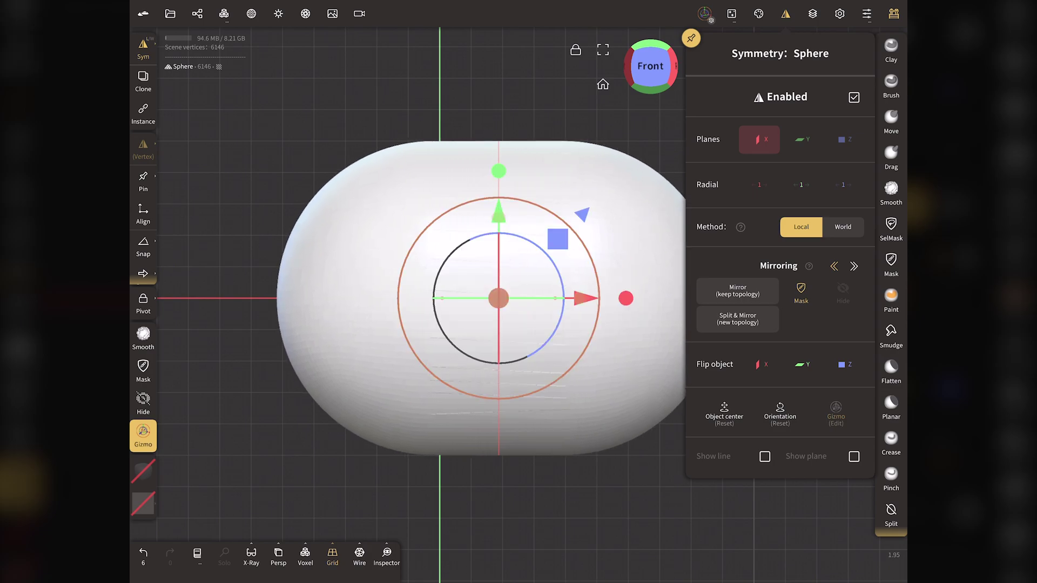
pyautogui.click(706, 15)
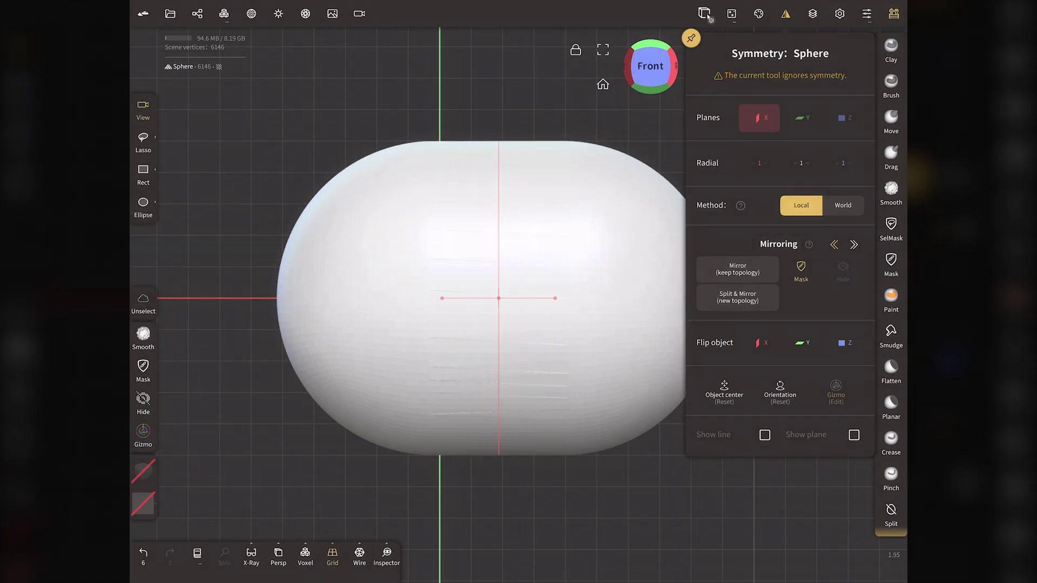
pyautogui.click(709, 18)
pyautogui.hotkey('ctrl', 'z')
pyautogui.hotkey('ctrl', 'z')
pyautogui.hotkey('ctrl', 'z')
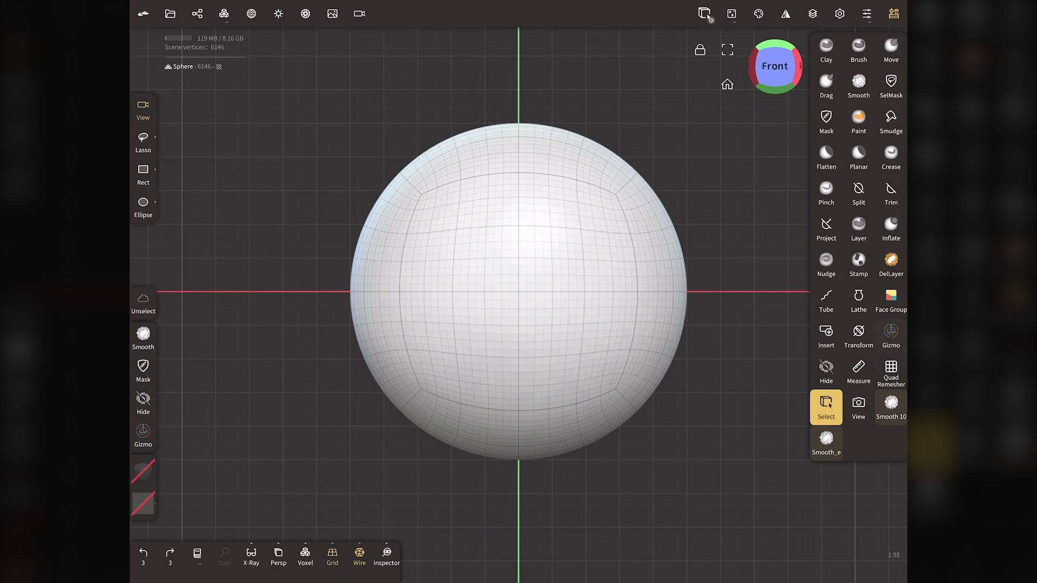
# - Stretch the sphere into a capsule, box-select its middle band, then undo the stretch
pyautogui.click(706, 15)
pyautogui.moveTo(604, 292); pyautogui.dragTo(675, 292)
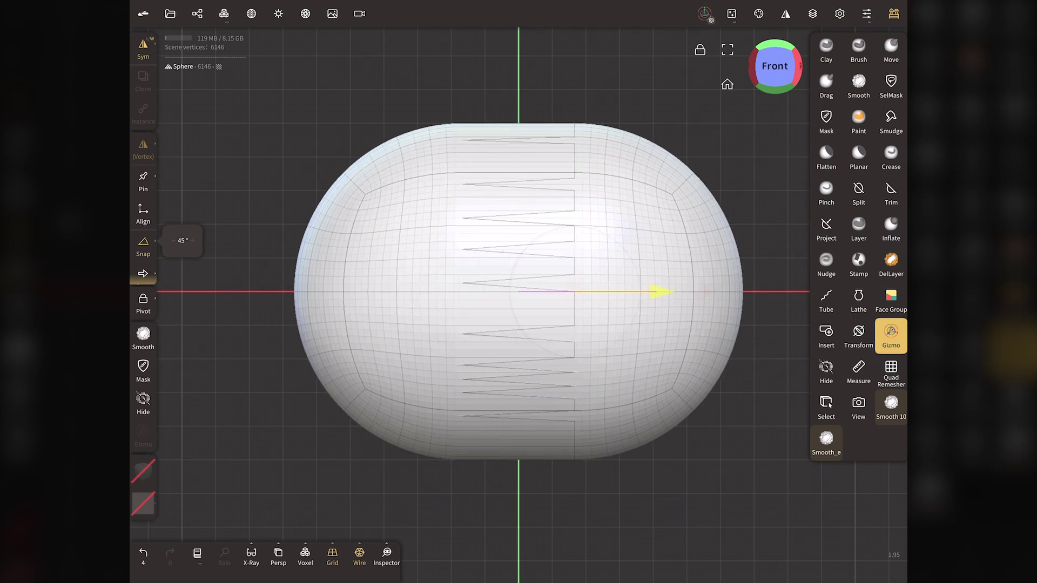
pyautogui.click(826, 407)
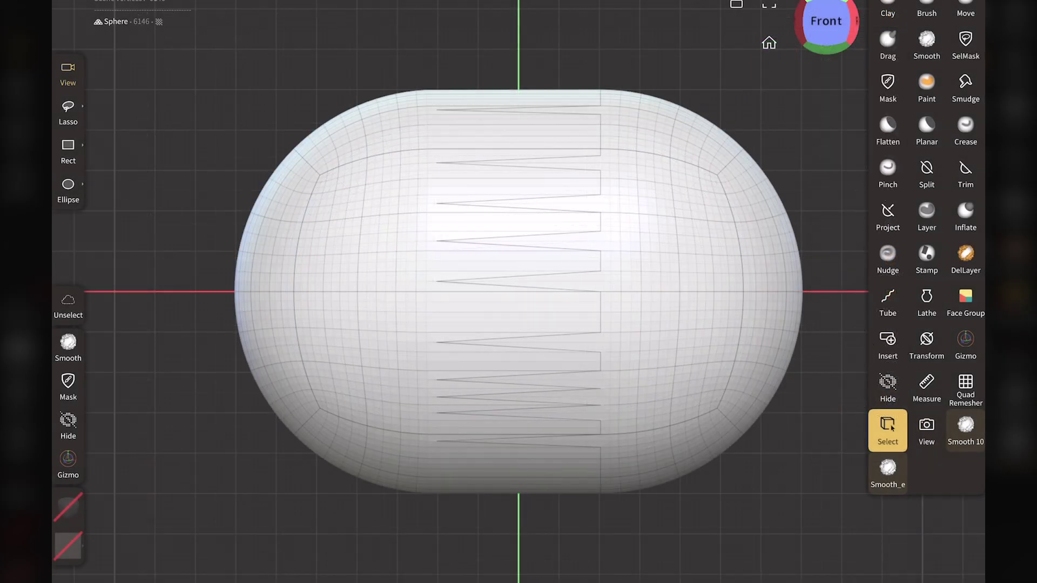
pyautogui.moveTo(405, 73); pyautogui.dragTo(625, 454)
pyautogui.hotkey('ctrl', 'z')
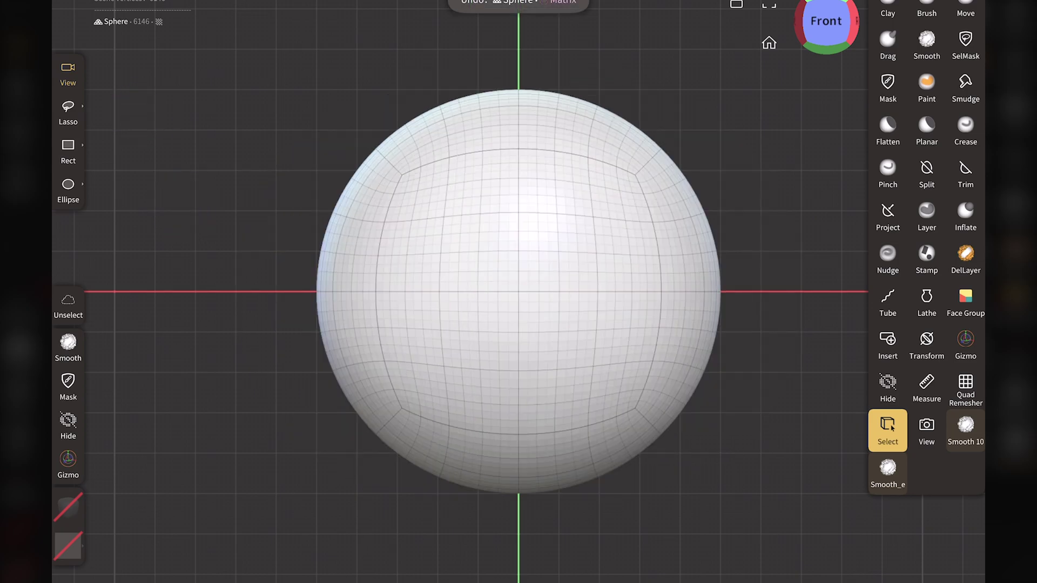
pyautogui.scroll(5, 324, 191)
pyautogui.scroll(2, 238, 205)
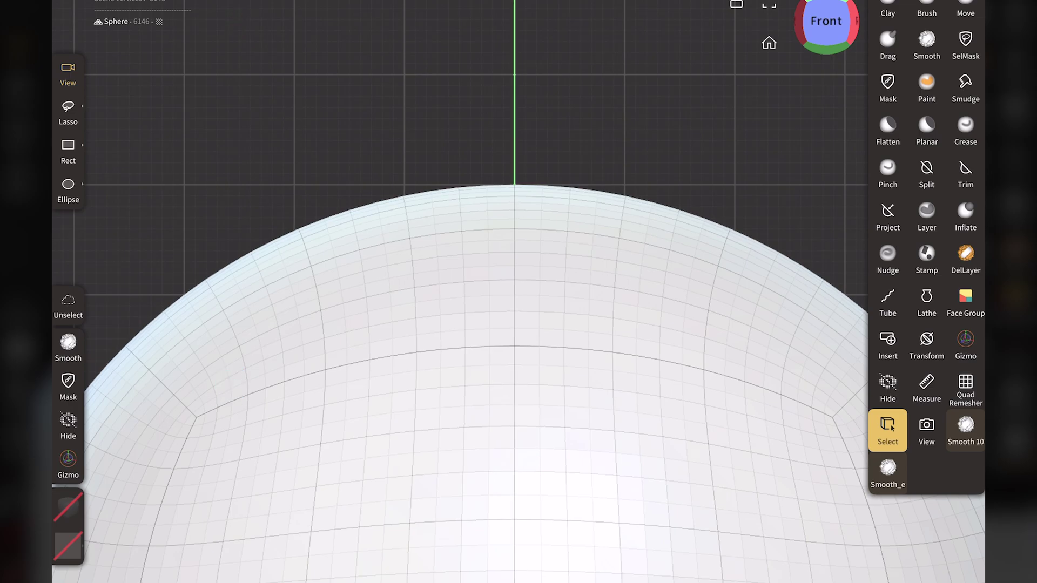
pyautogui.moveTo(491, 1)
pyautogui.mouseDown()
pyautogui.moveTo(539, 186)
pyautogui.moveTo(538, 569)
pyautogui.mouseUp()
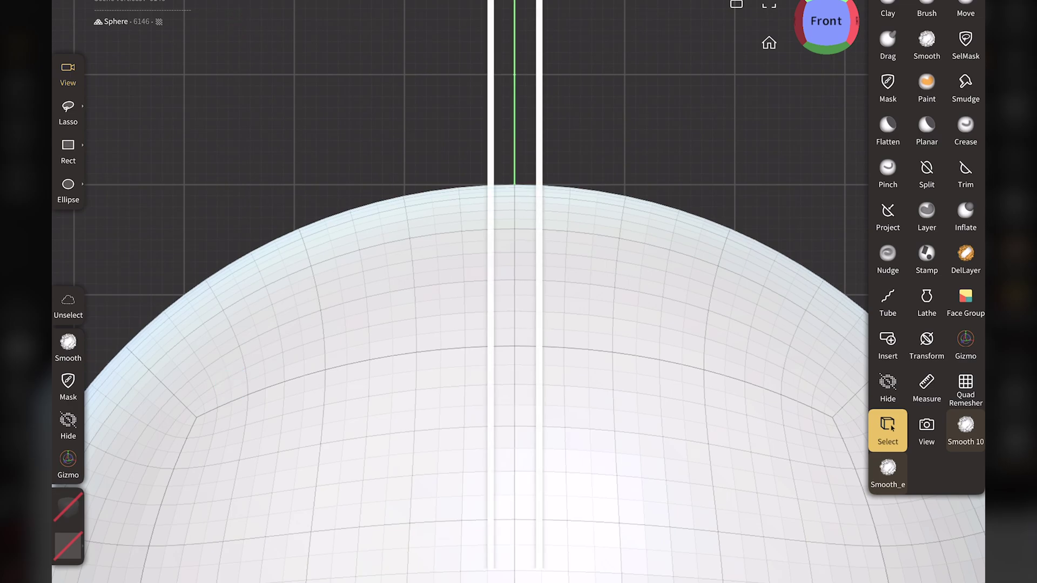
pyautogui.moveTo(539, 243); pyautogui.dragTo(738, 243)
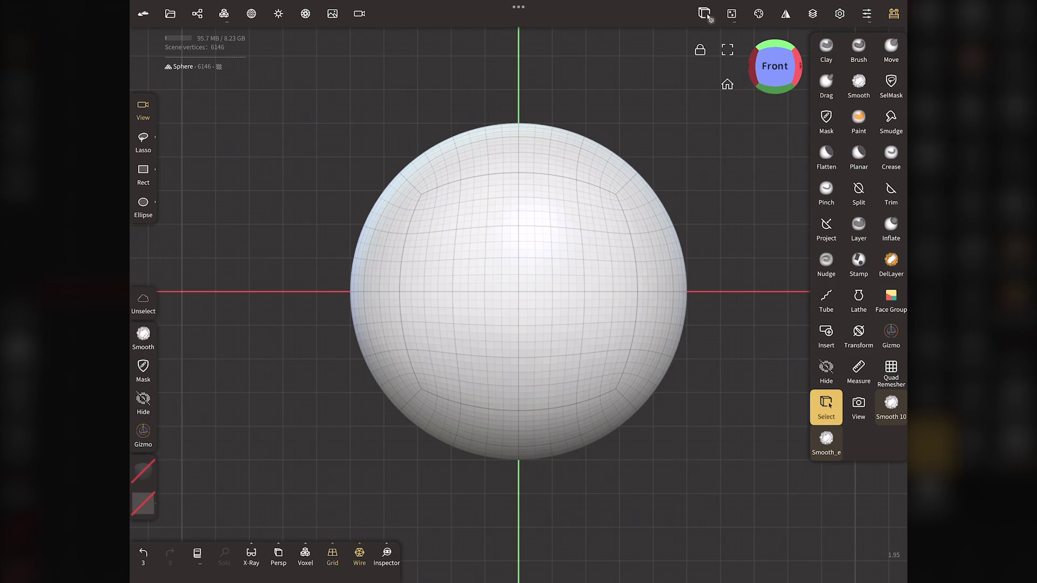
# - Rect-mask the sphere's right half with SelMask, check it from the side, then clear the mask
pyautogui.click(891, 85)
pyautogui.click(143, 223)
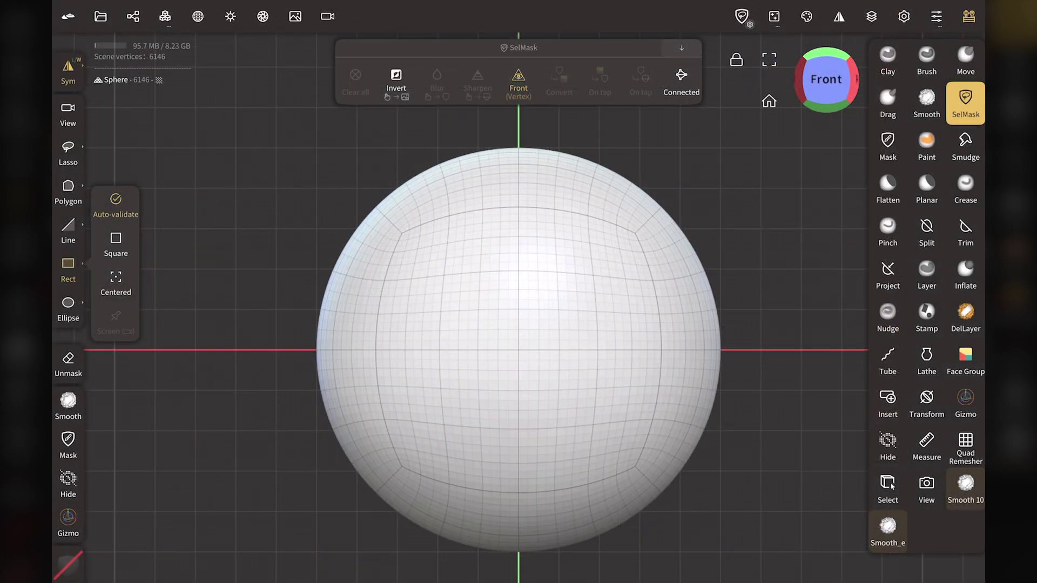
pyautogui.moveTo(762, 125)
pyautogui.mouseDown()
pyautogui.moveTo(657, 391)
pyautogui.moveTo(578, 541)
pyautogui.moveTo(522, 575)
pyautogui.mouseUp()
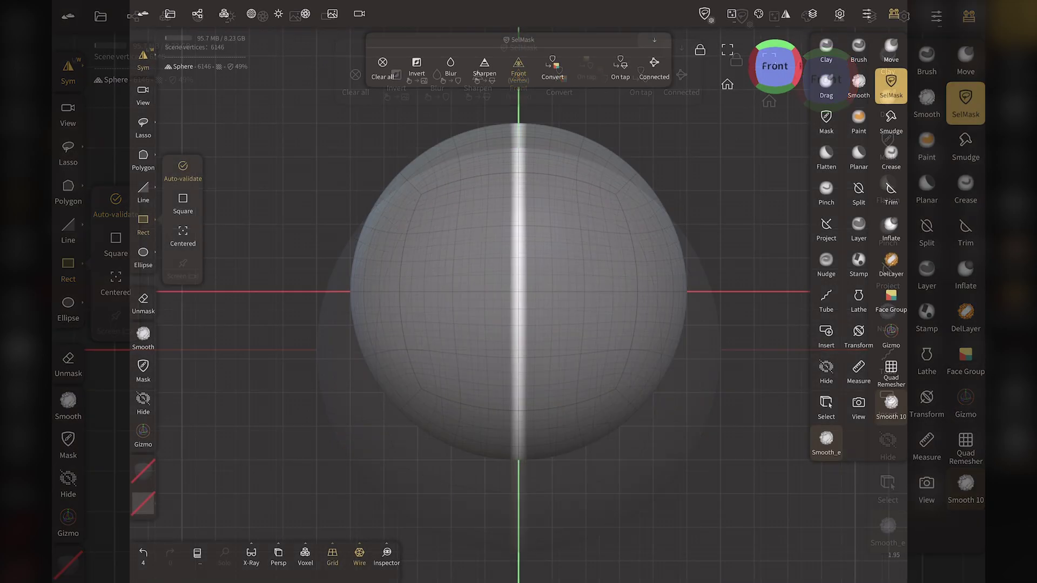
pyautogui.moveTo(804, 97); pyautogui.dragTo(659, 92)
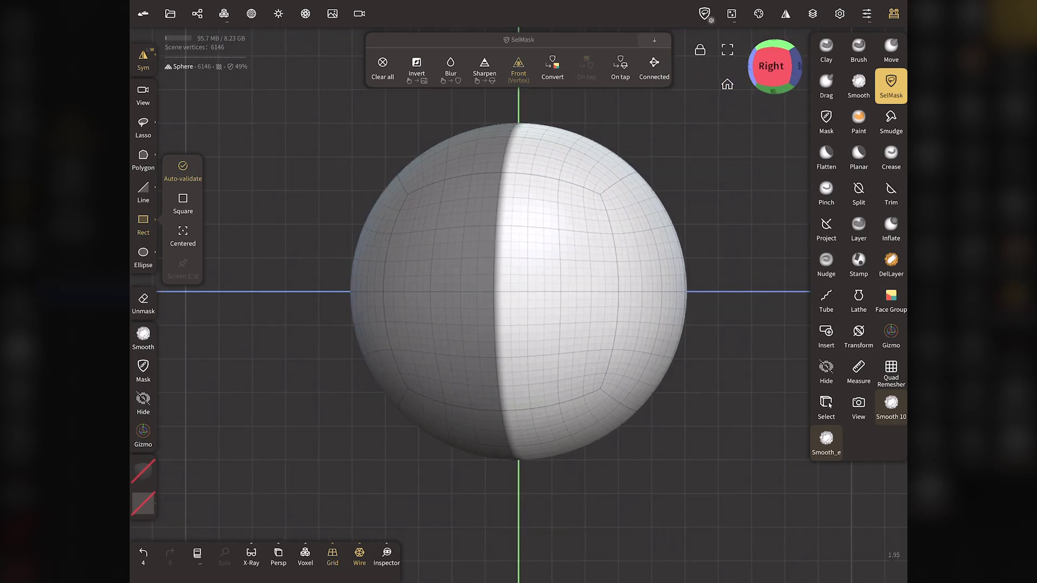
pyautogui.click(726, 84)
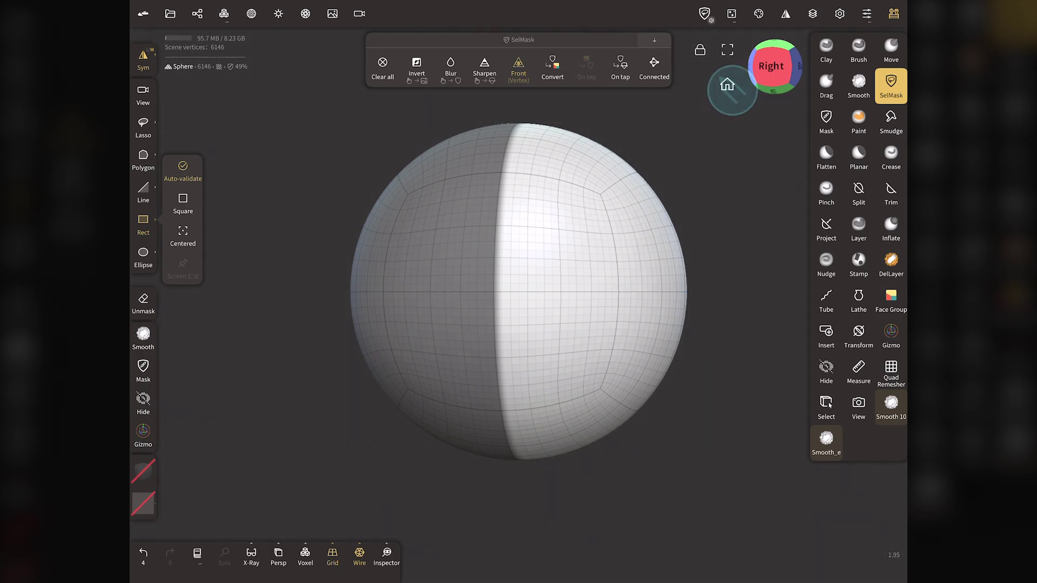
pyautogui.click(385, 69)
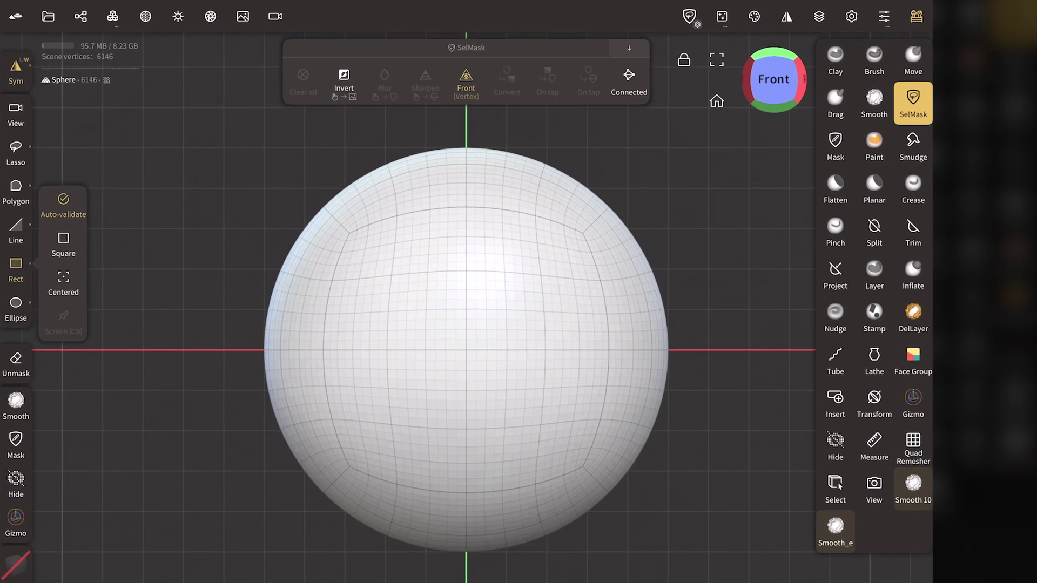
# - Uncheck Front-facing vertex only on the SelMask Filter tab
pyautogui.click(731, 14)
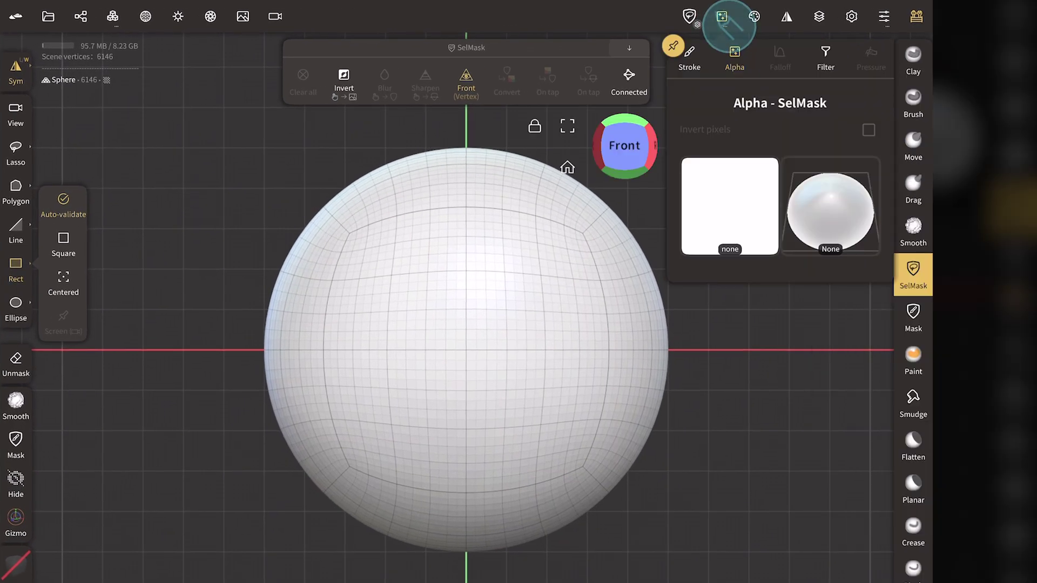
pyautogui.click(826, 59)
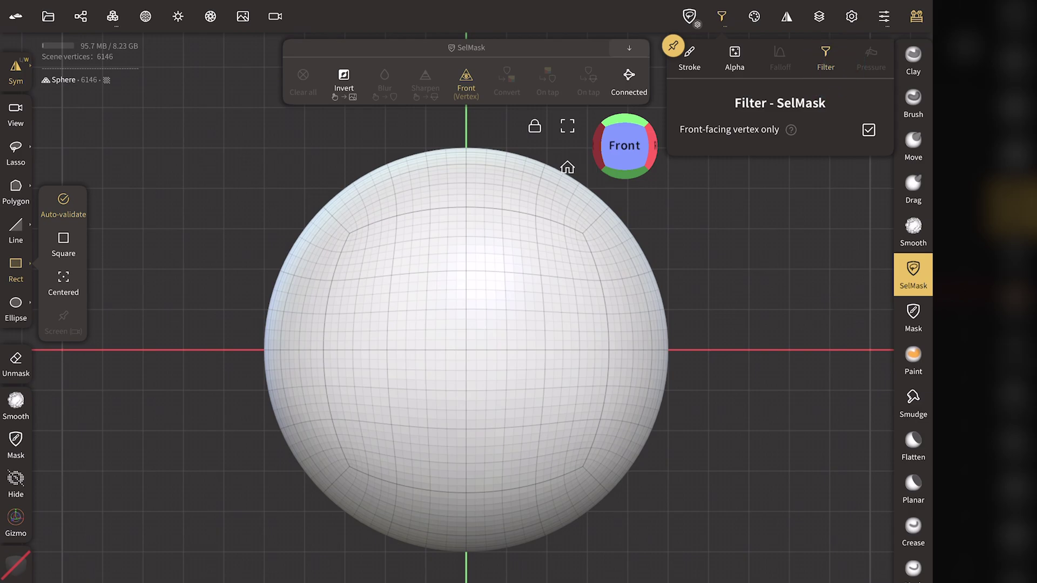
pyautogui.click(868, 130)
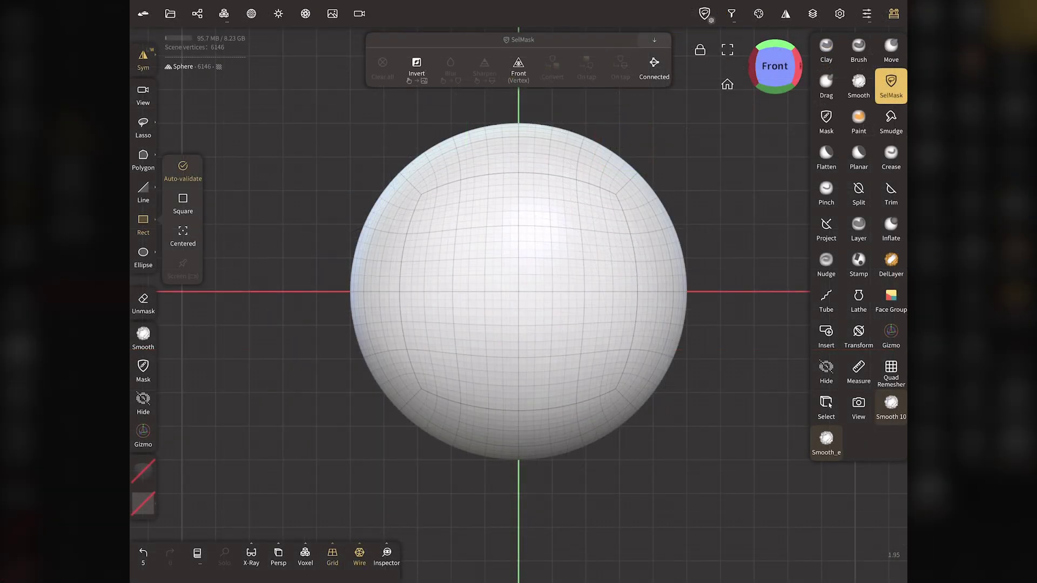
# - Rect-mask the right half with symmetry, check from the side, invert the mask, and activate Gizmo
pyautogui.moveTo(705, 103); pyautogui.dragTo(521, 475)
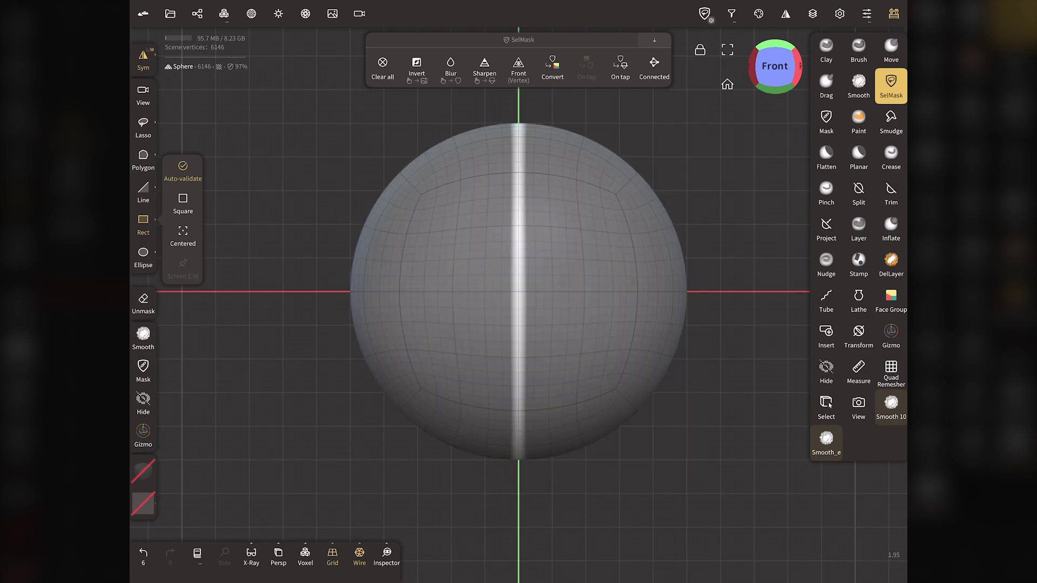
pyautogui.click(798, 66)
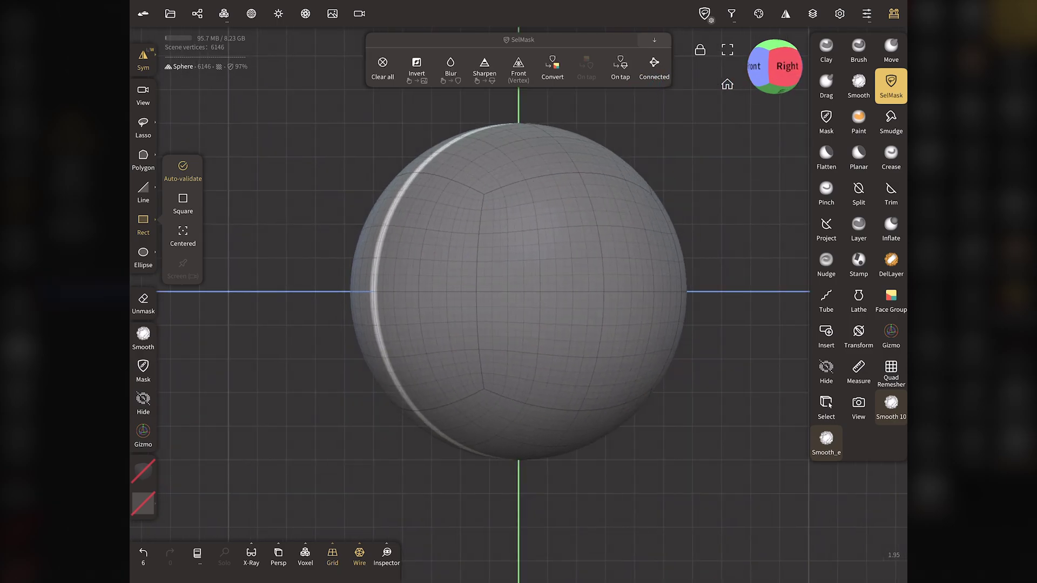
pyautogui.click(755, 66)
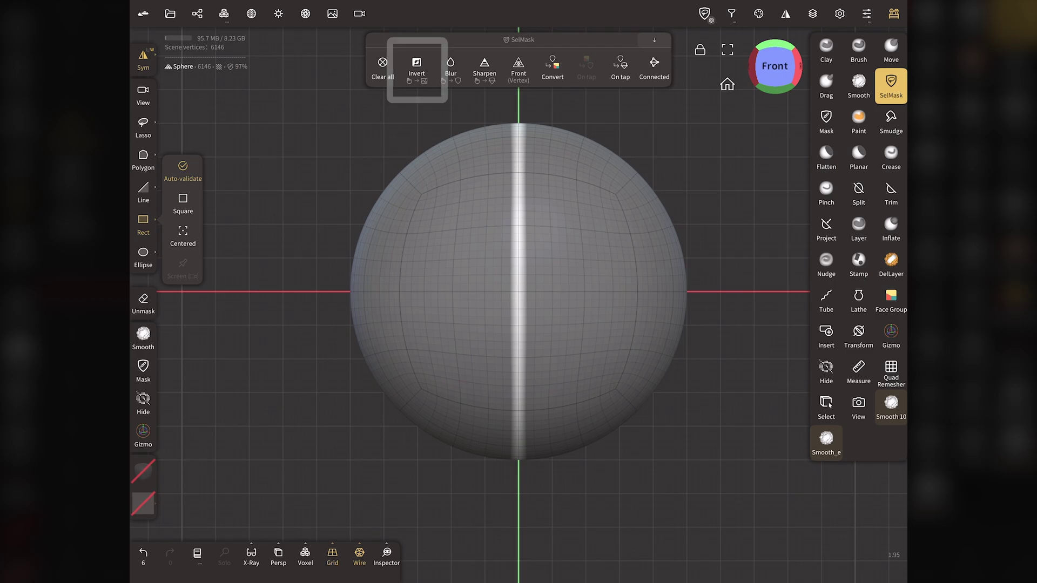
pyautogui.click(416, 68)
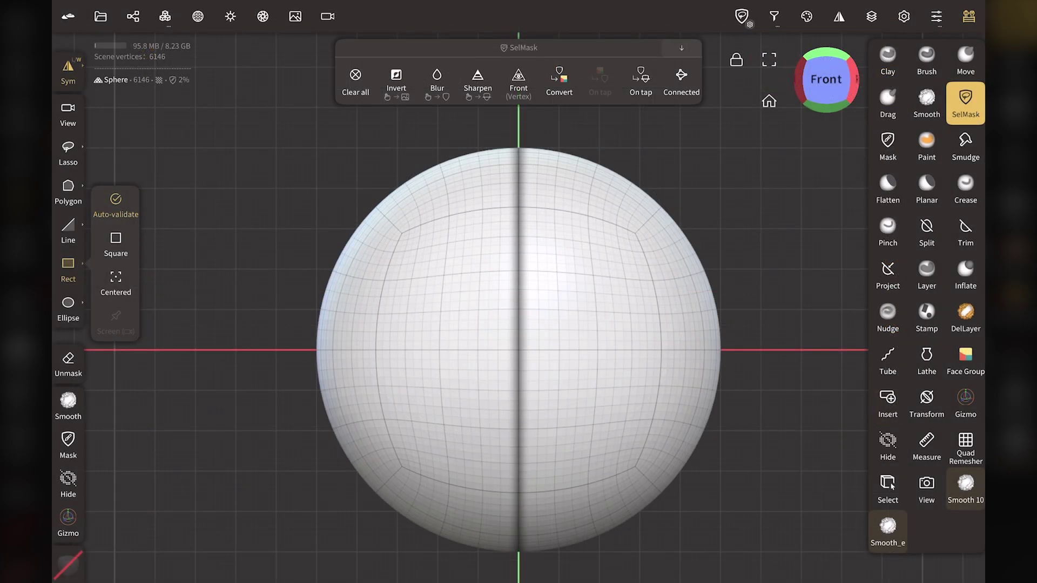
pyautogui.click(965, 402)
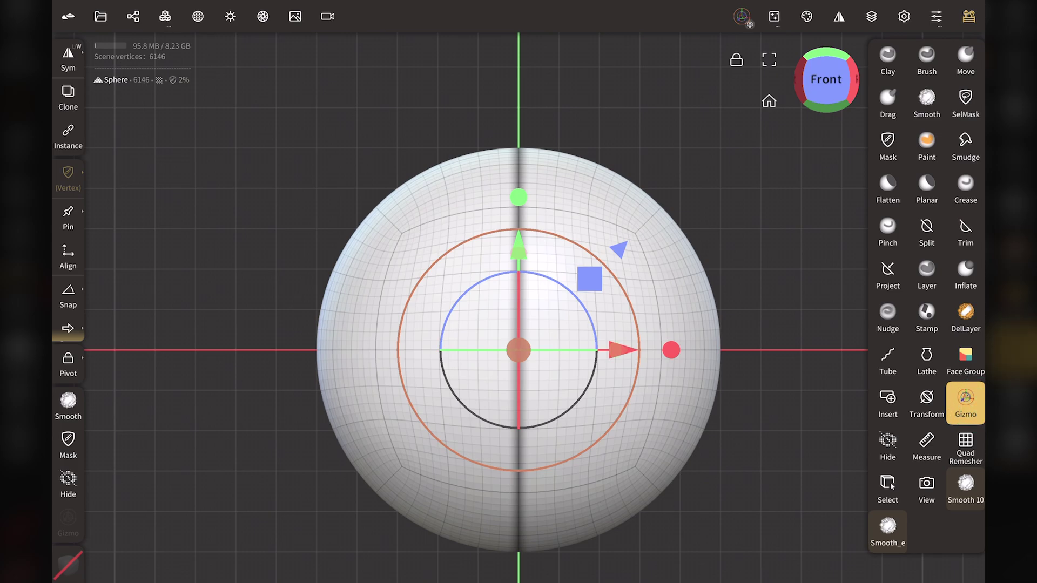
# - With Sym on, stretch the sphere along X into a wide capsule and clear its mask
pyautogui.click(68, 57)
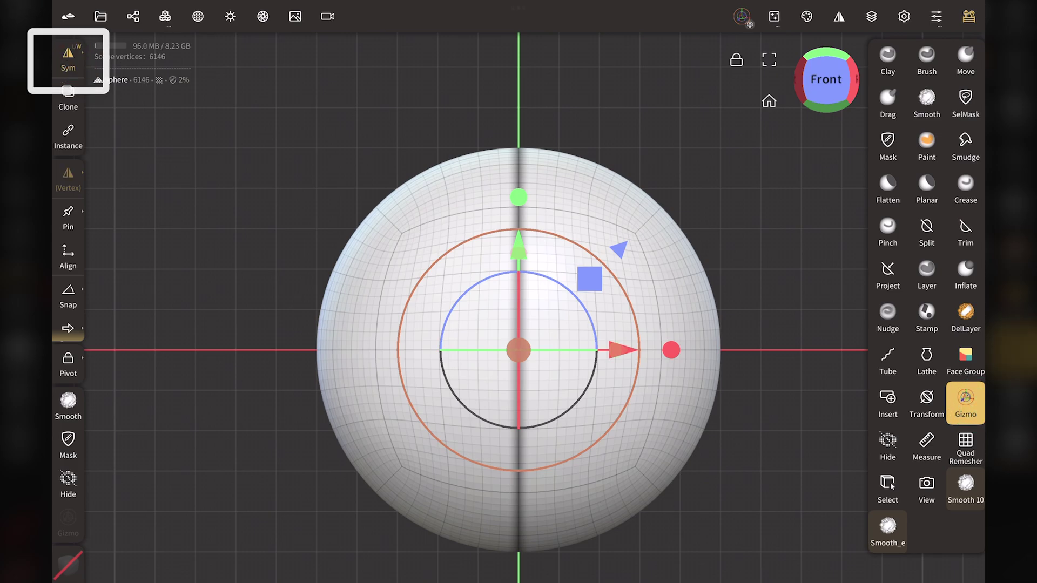
pyautogui.moveTo(621, 350); pyautogui.dragTo(748, 349)
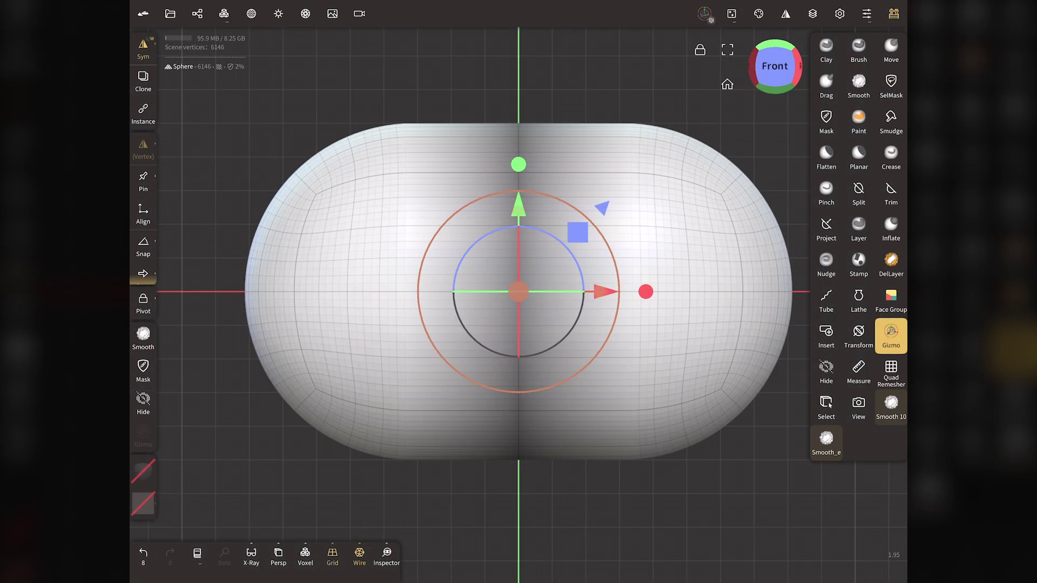
pyautogui.click(891, 86)
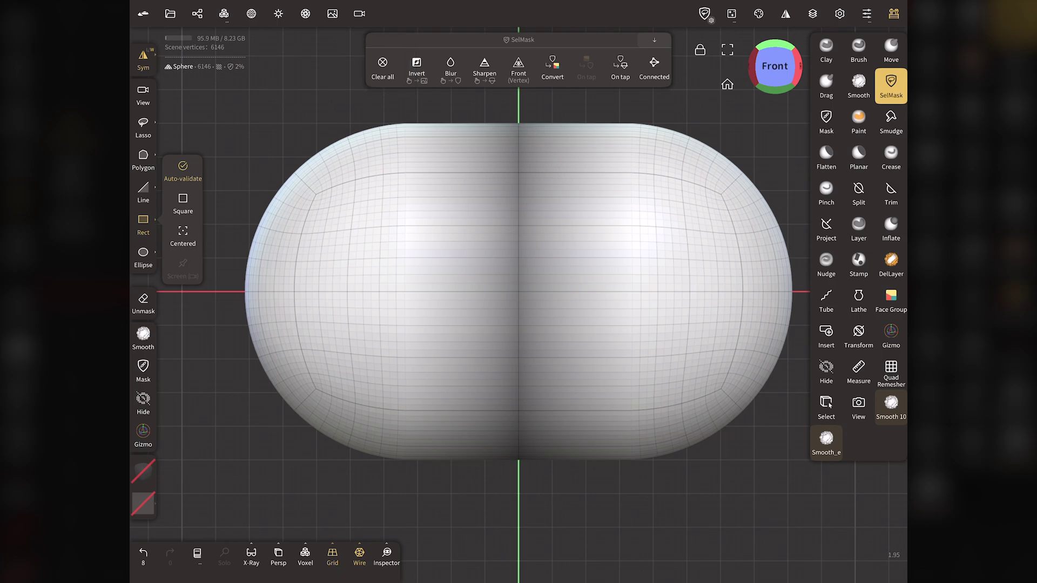
pyautogui.click(382, 68)
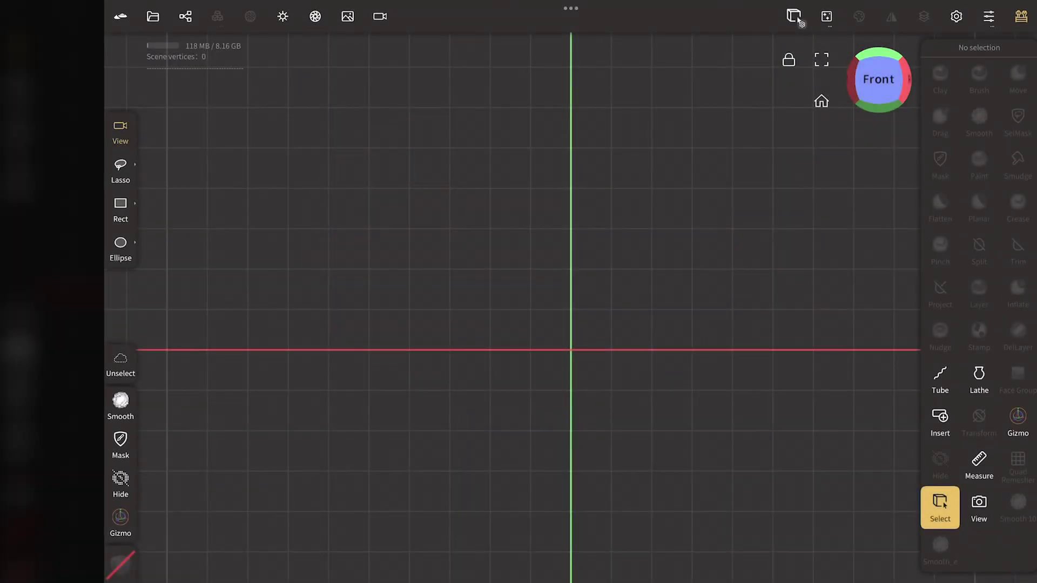
# - Add a Cylinder primitive and change the snapping angle from 45° to 90°
pyautogui.click(185, 16)
pyautogui.click(171, 50)
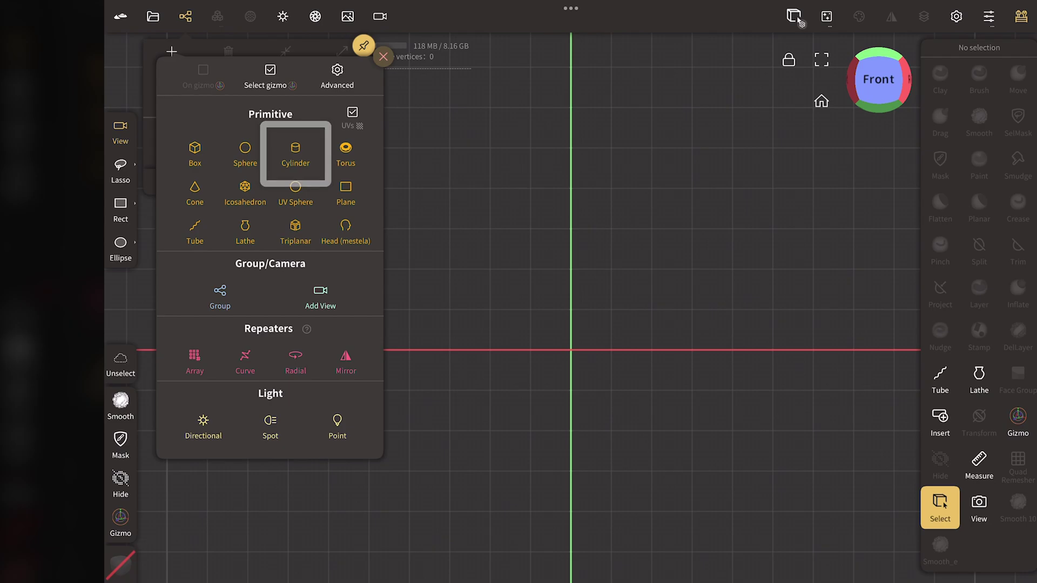
pyautogui.click(295, 154)
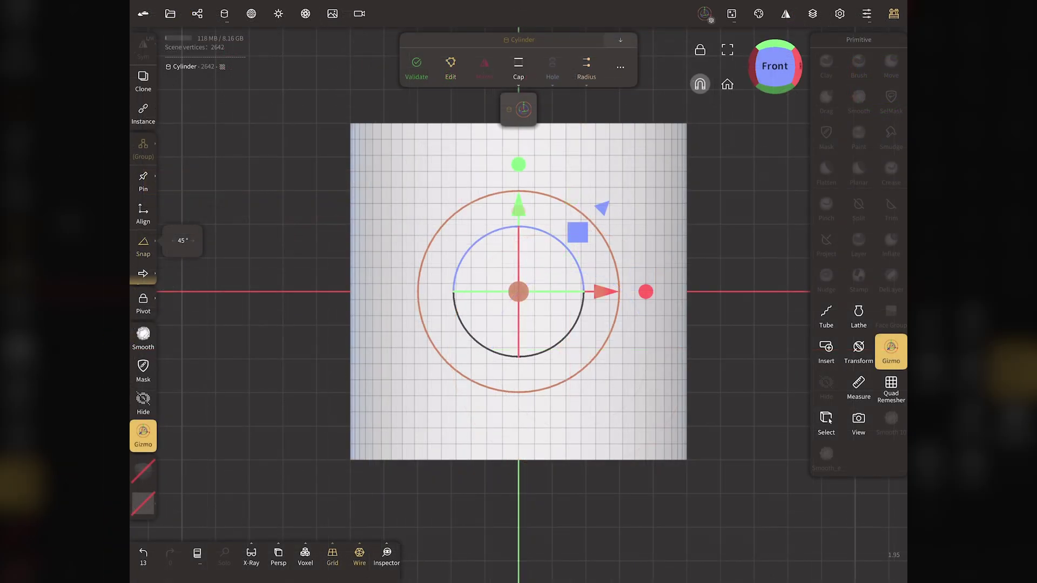
pyautogui.click(183, 240)
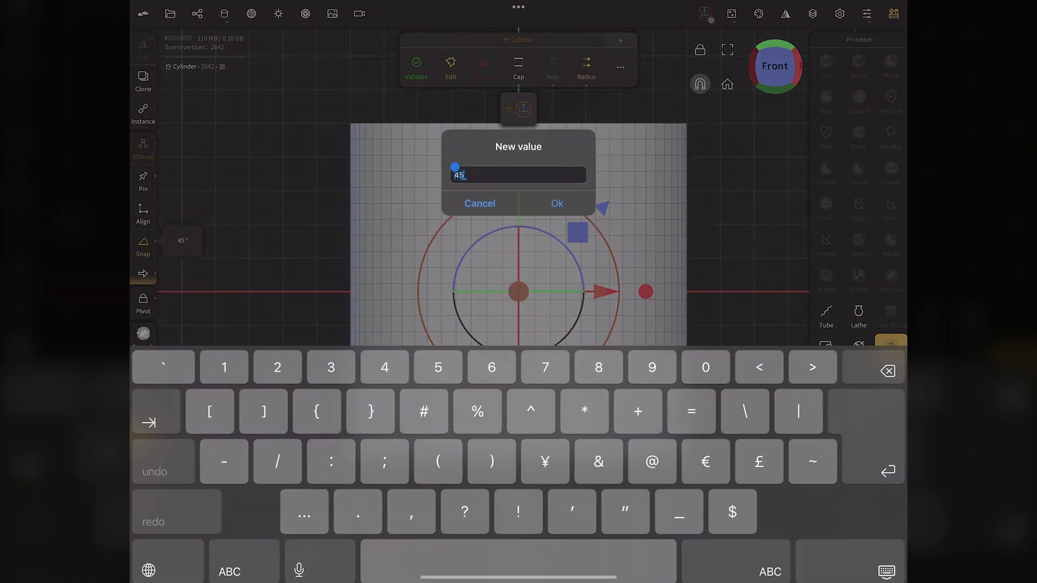
pyautogui.write('90')
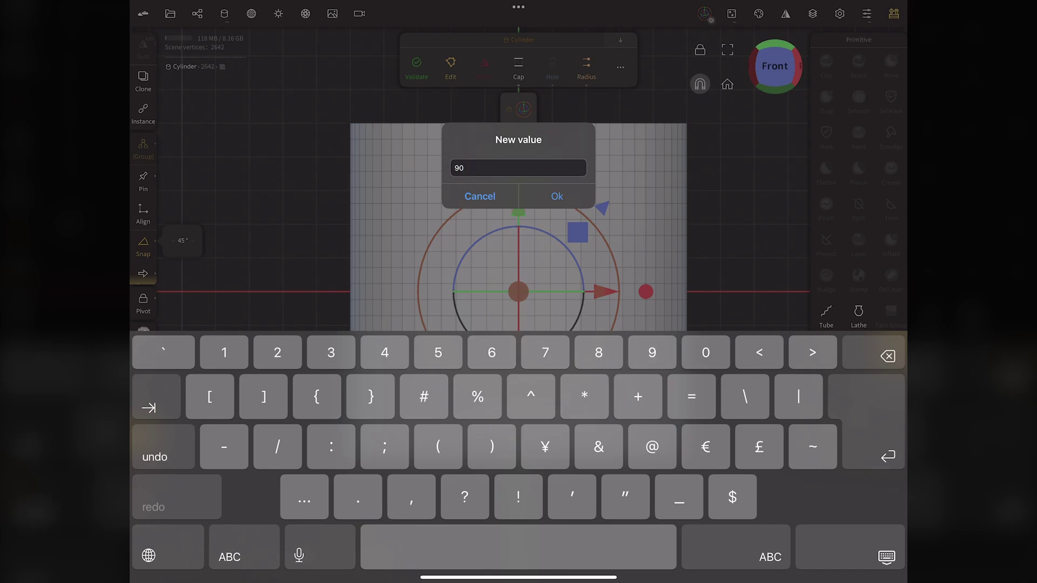
pyautogui.click(557, 196)
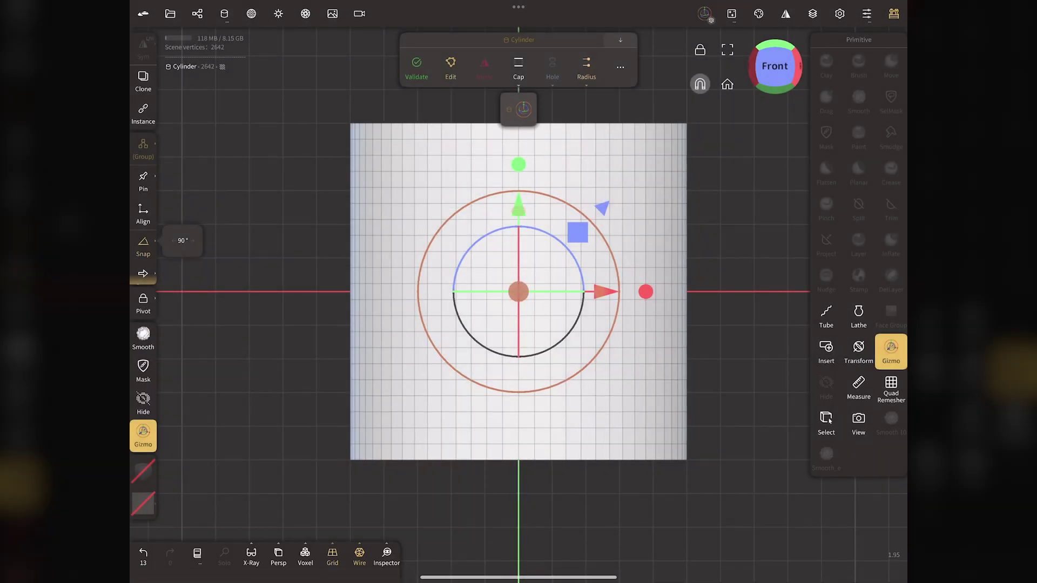
# - Rotate the cylinder 90° about X so its cap faces front, and validate it as a mesh
pyautogui.moveTo(518, 335); pyautogui.dragTo(519, 259)
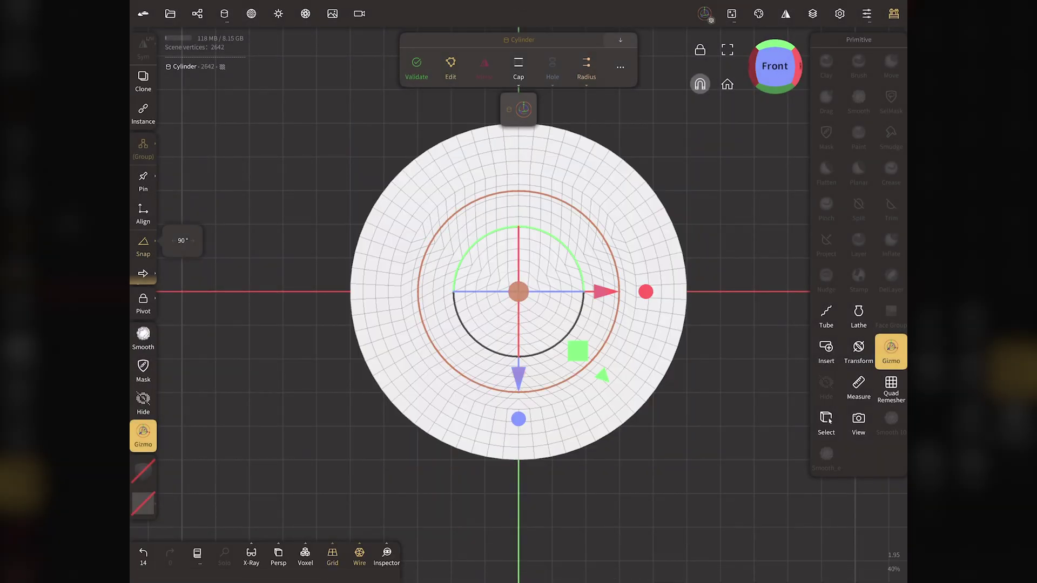
pyautogui.moveTo(728, 378); pyautogui.dragTo(782, 378)
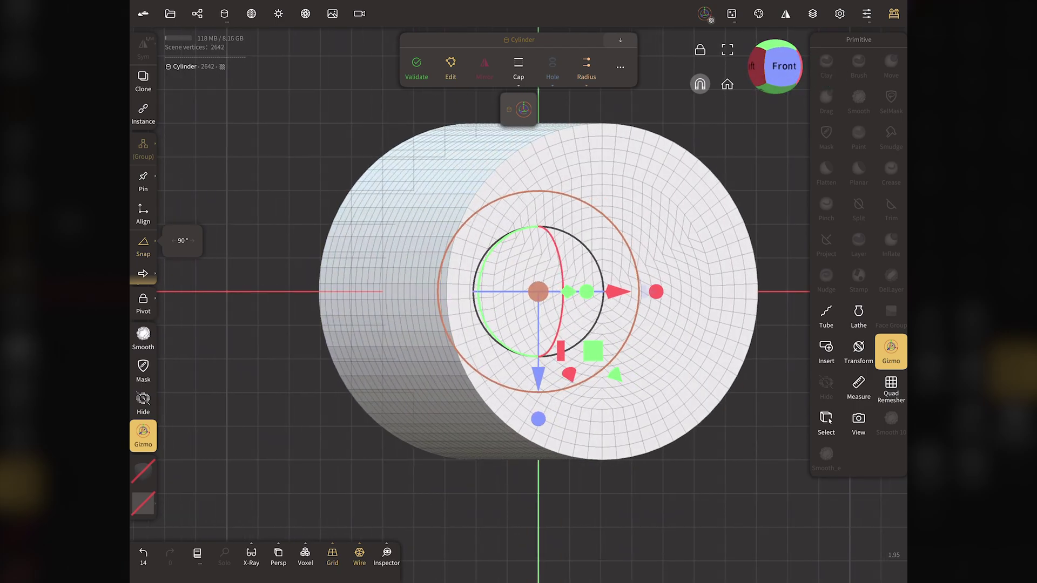
pyautogui.click(826, 421)
pyautogui.click(416, 69)
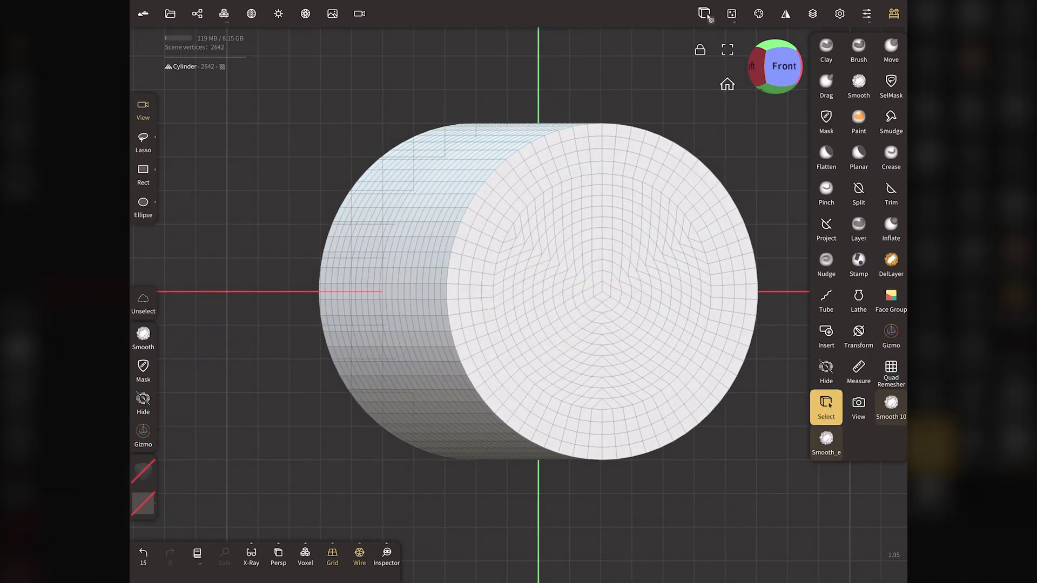
# - Check the cylinder from the Front and Top views and draw rectangular selections across its rim
pyautogui.click(783, 65)
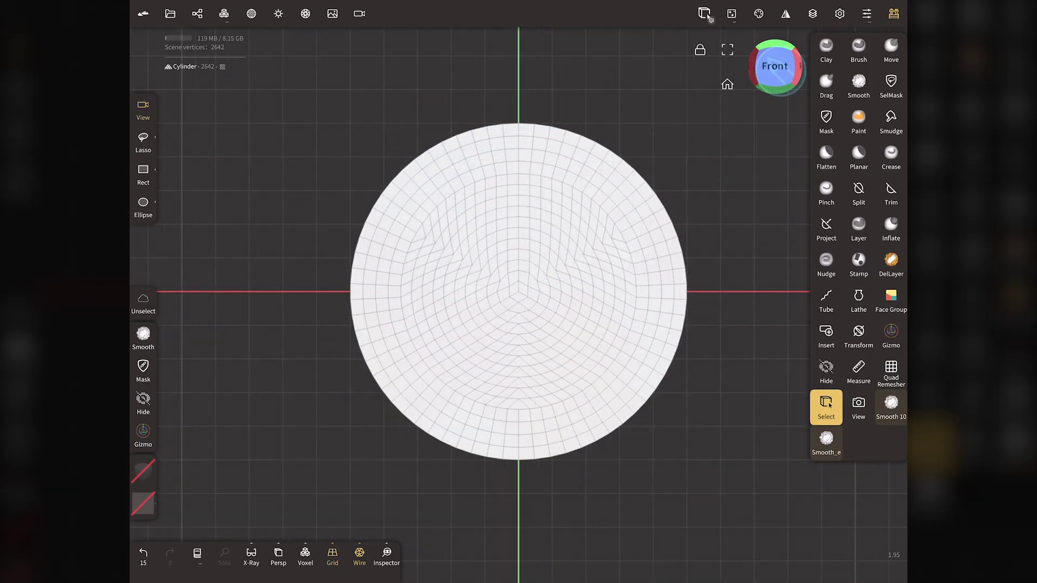
pyautogui.moveTo(775, 67); pyautogui.dragTo(780, 121)
pyautogui.moveTo(503, 38); pyautogui.dragTo(535, 321)
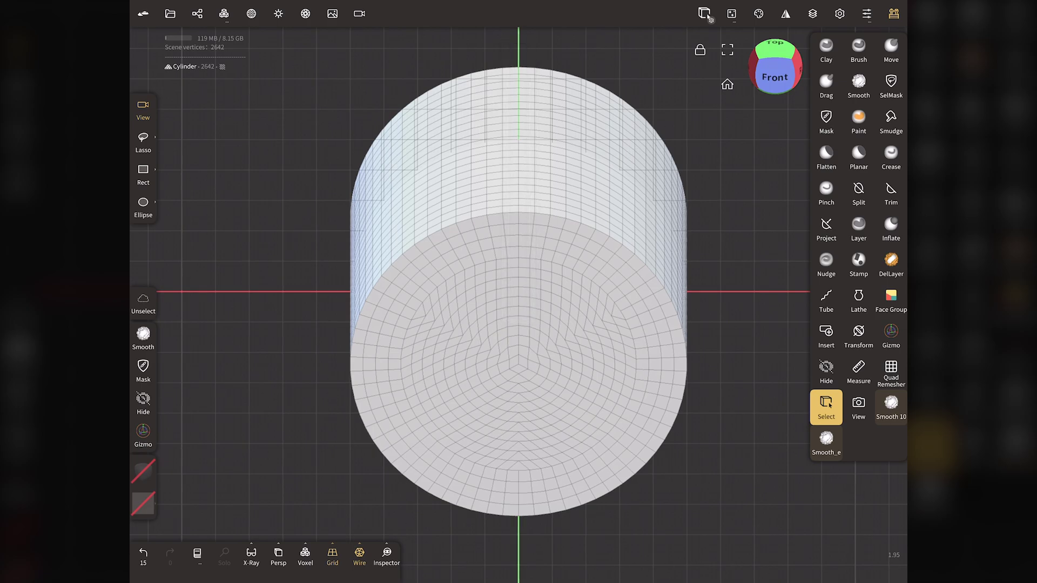
pyautogui.click(775, 43)
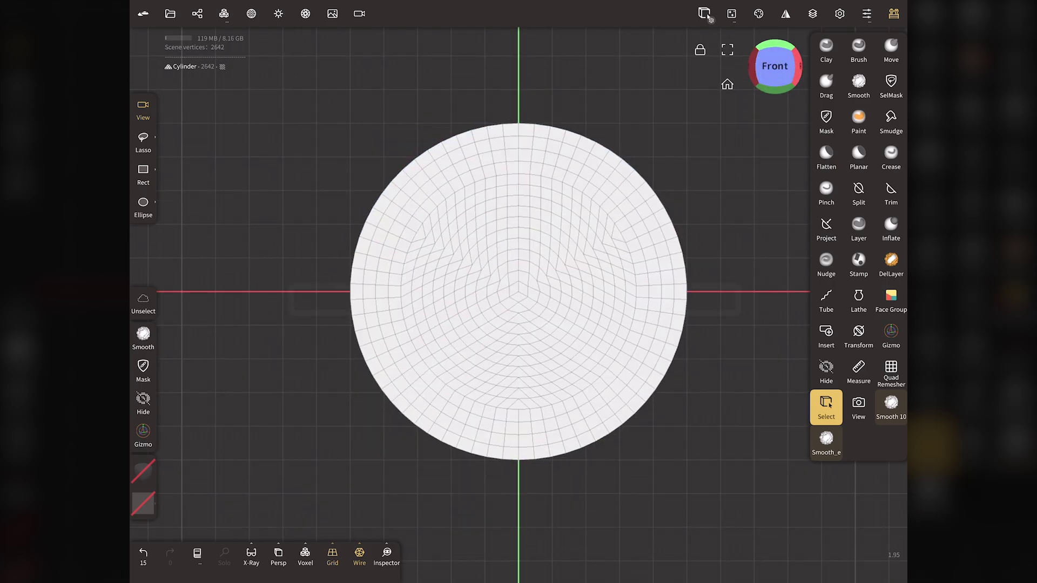
pyautogui.moveTo(290, 276); pyautogui.dragTo(413, 306)
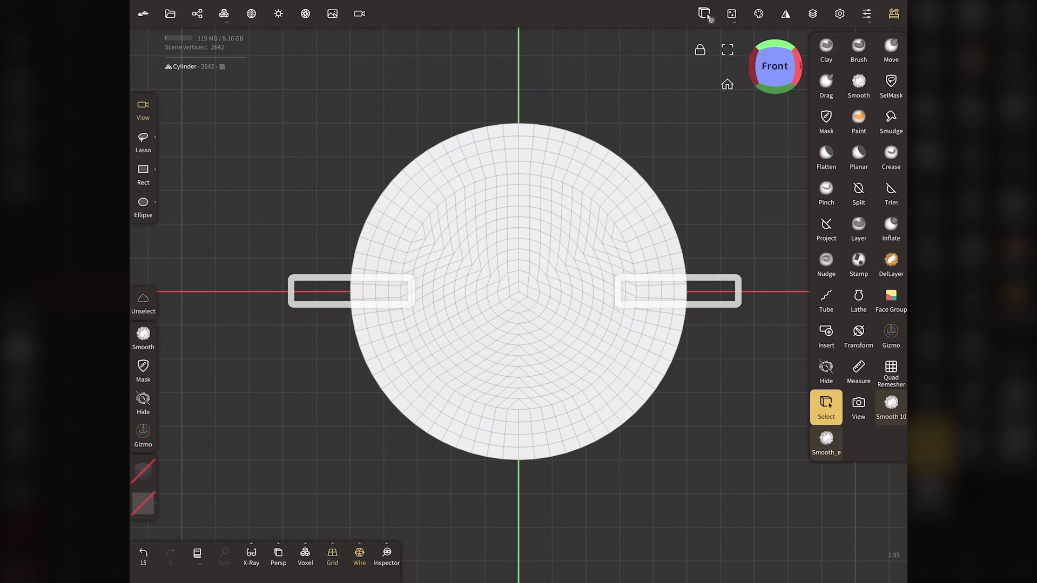
# - Rotate the cylinder around its Z axis with the gizmo
pyautogui.press('g')
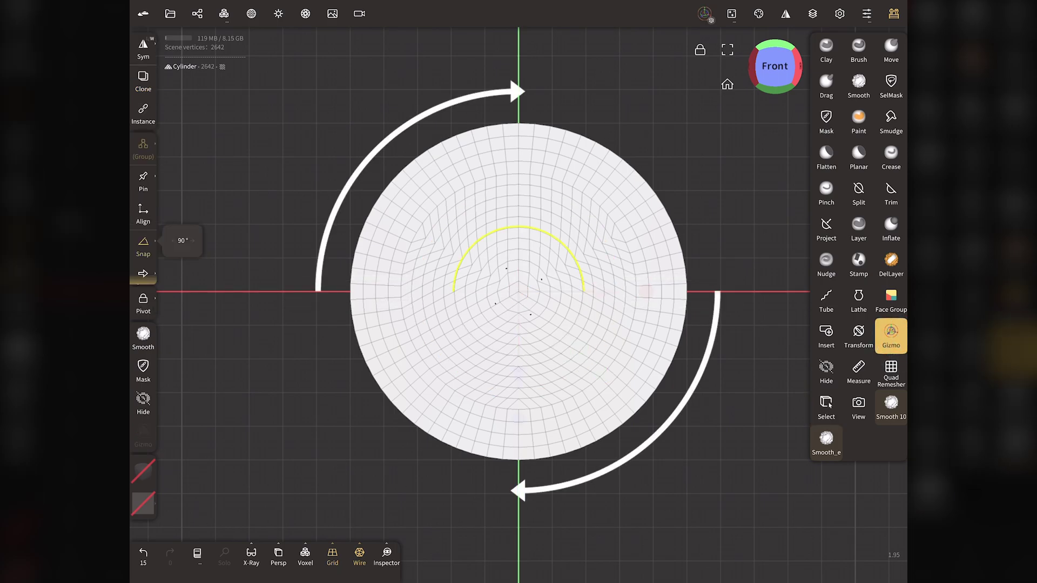
pyautogui.moveTo(538, 230); pyautogui.dragTo(582, 282)
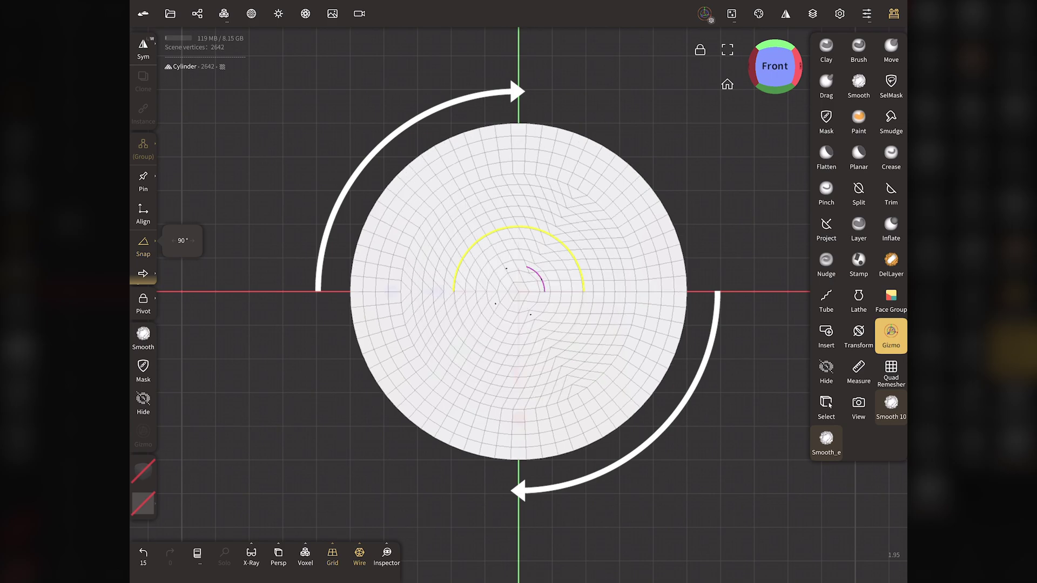
pyautogui.click(826, 405)
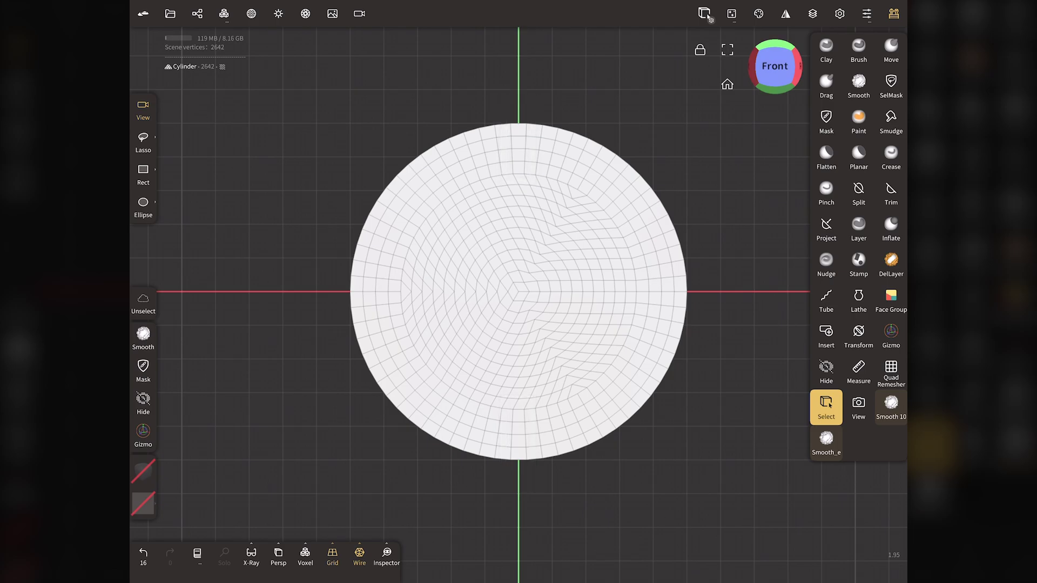
# - With Sym on, drag the X arrow outward to stretch the cylinder into a stadium shape
pyautogui.click(891, 334)
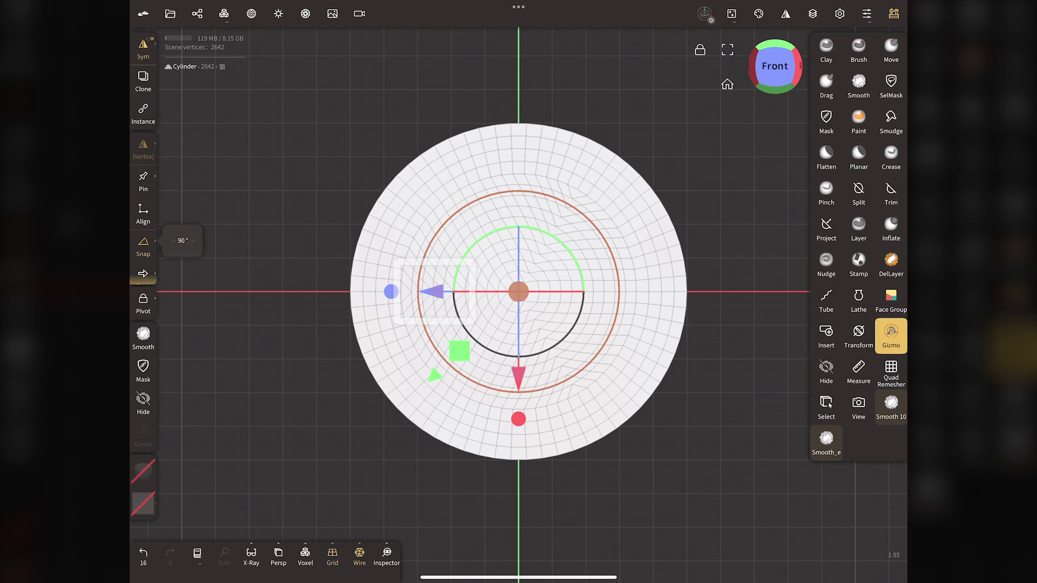
pyautogui.moveTo(432, 292); pyautogui.dragTo(302, 291)
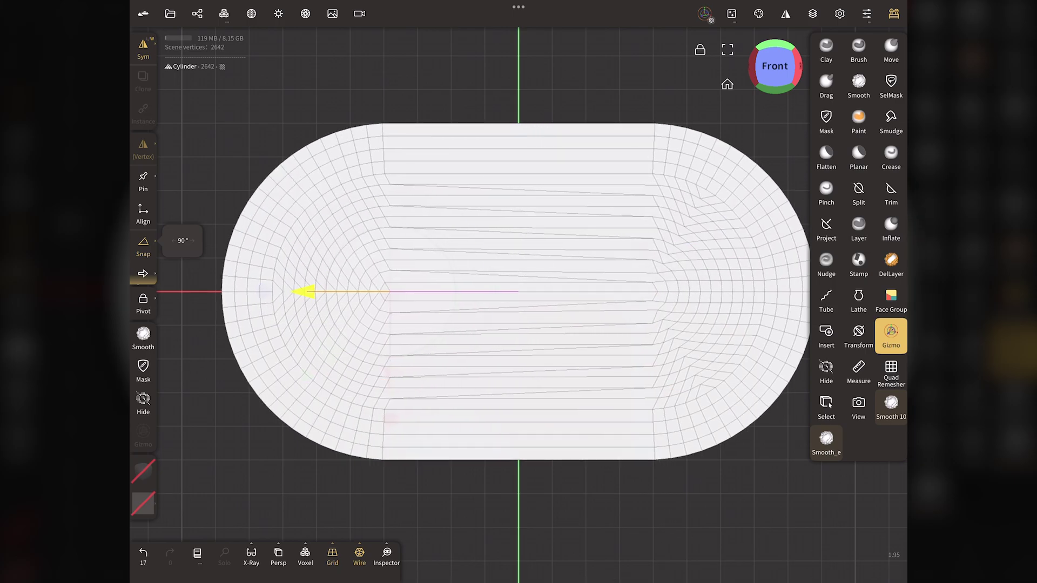
pyautogui.click(827, 406)
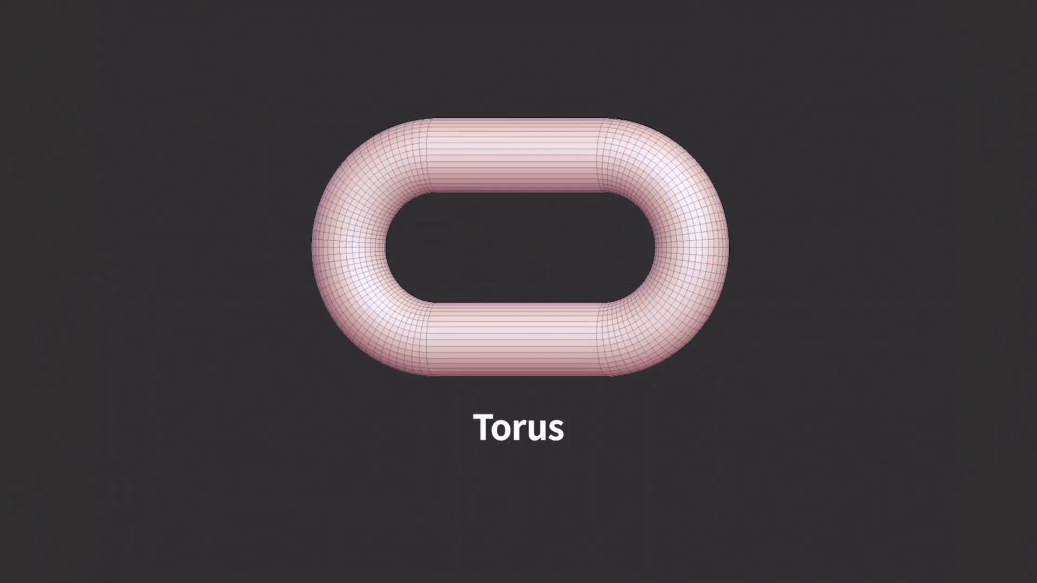
# - Add a Torus and rotate it 90° so its ring faces the front view
pyautogui.click(185, 16)
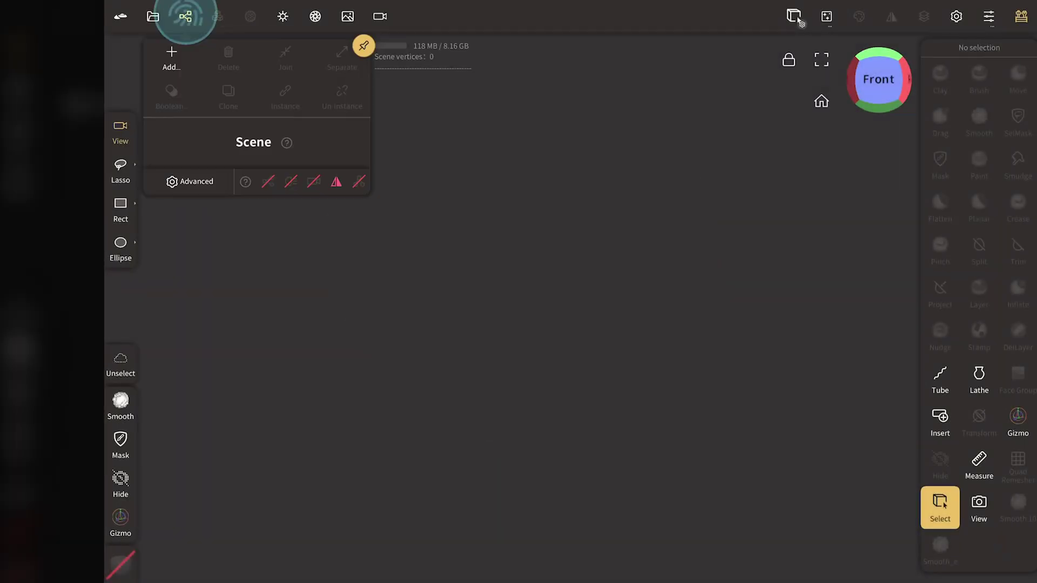
pyautogui.click(171, 54)
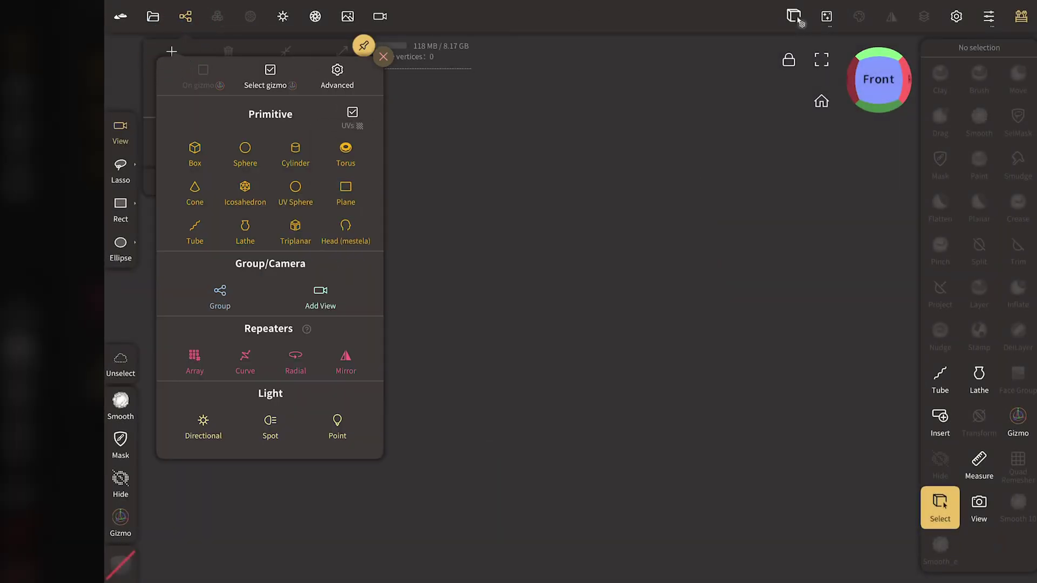
pyautogui.click(346, 156)
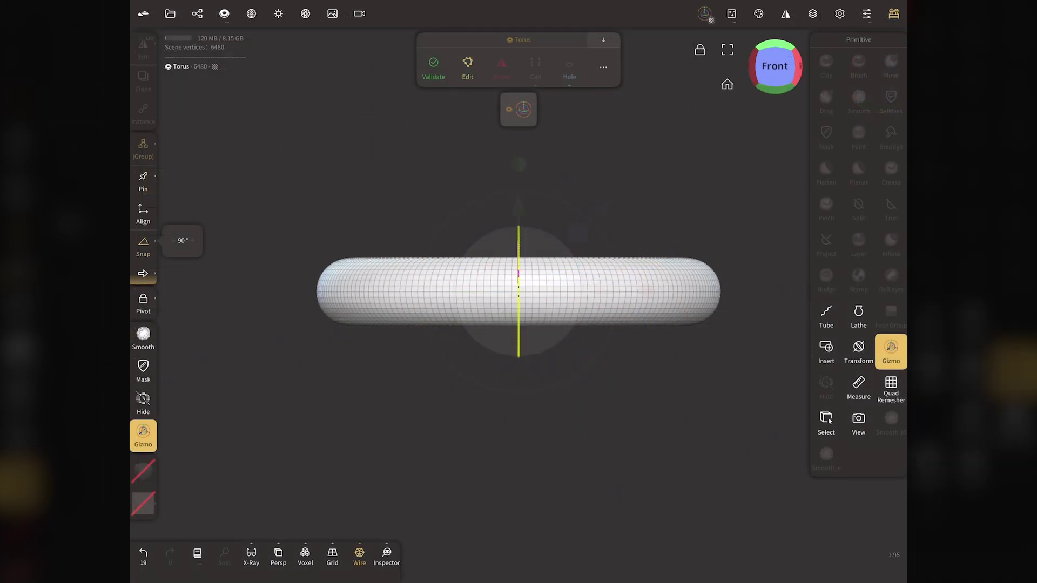
pyautogui.moveTo(518, 324); pyautogui.dragTo(519, 259)
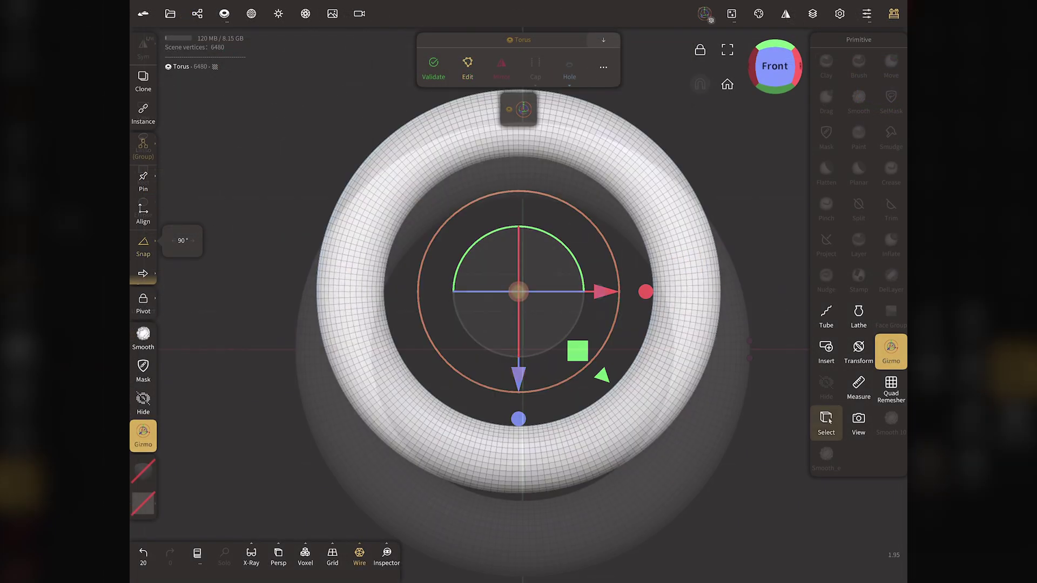
pyautogui.click(826, 421)
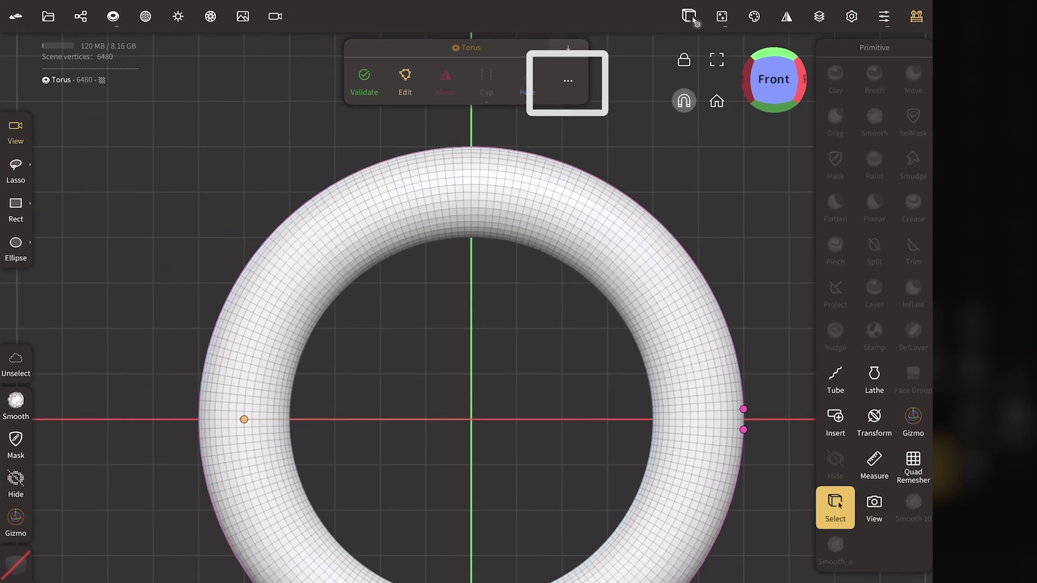
# - Lower the torus Division X from 36 to 34 and validate the primitive
pyautogui.click(568, 80)
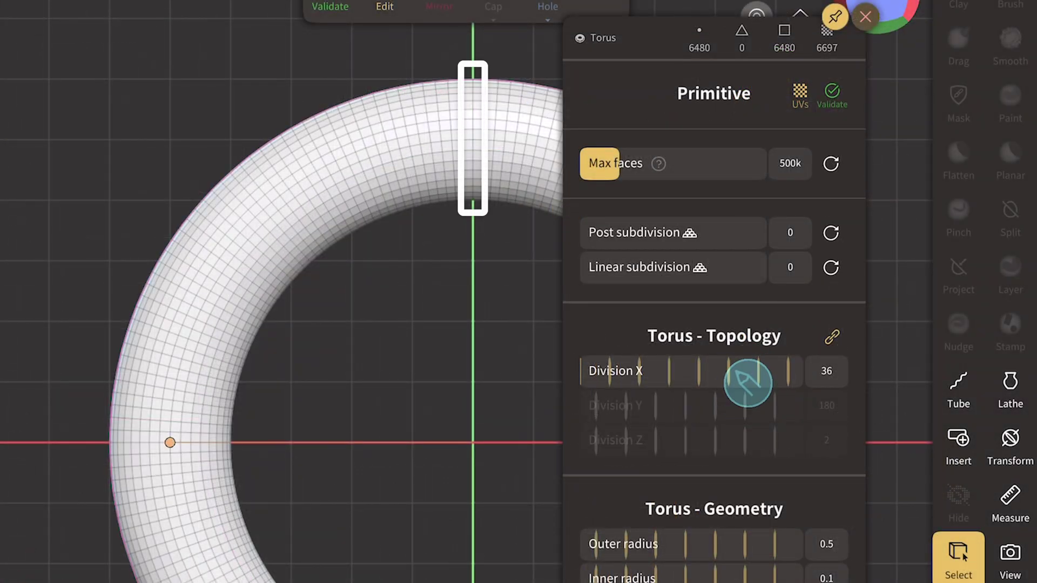
pyautogui.moveTo(748, 383); pyautogui.dragTo(726, 381)
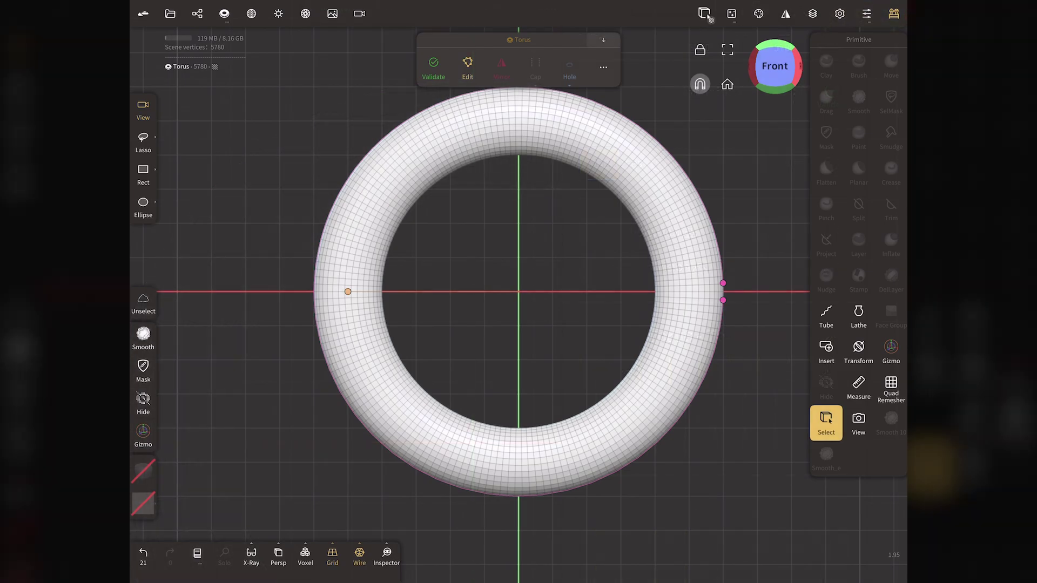
pyautogui.click(435, 67)
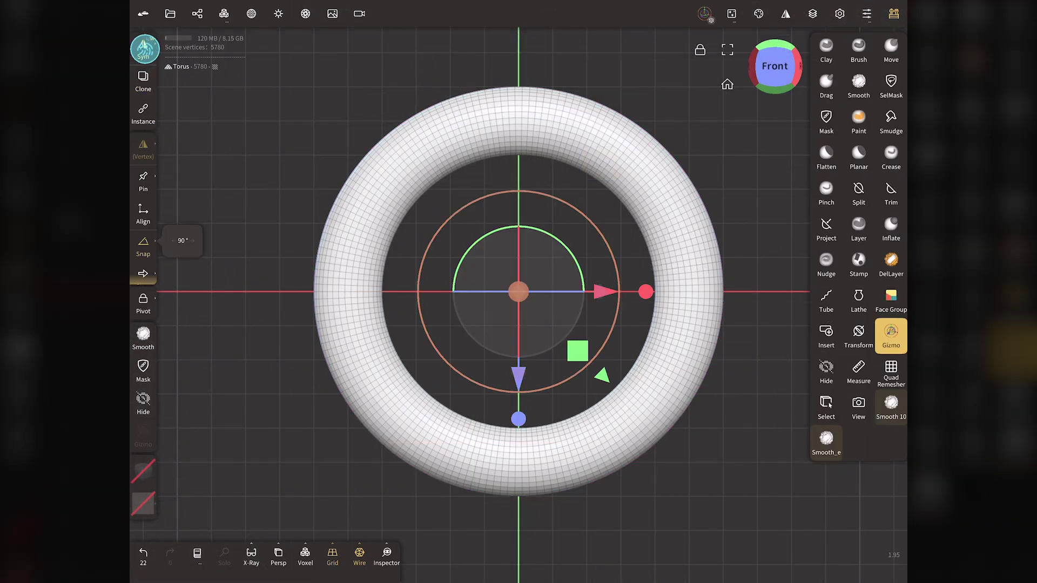
# - Stretch the torus symmetrically along X into an oval ring and view it from above
pyautogui.click(603, 292)
pyautogui.moveTo(603, 292); pyautogui.dragTo(696, 291)
pyautogui.click(826, 406)
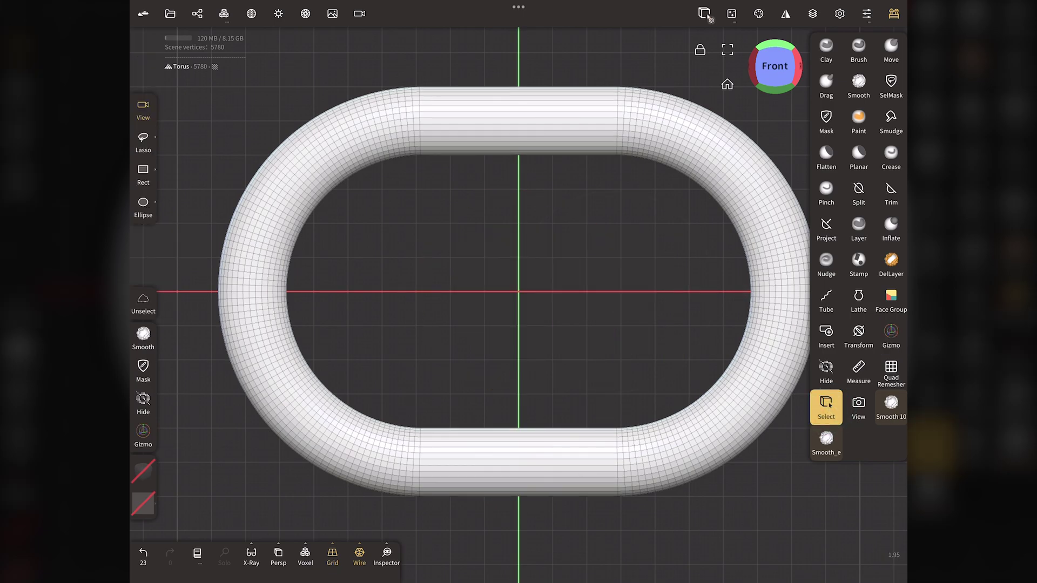
pyautogui.moveTo(773, 70); pyautogui.dragTo(764, 164)
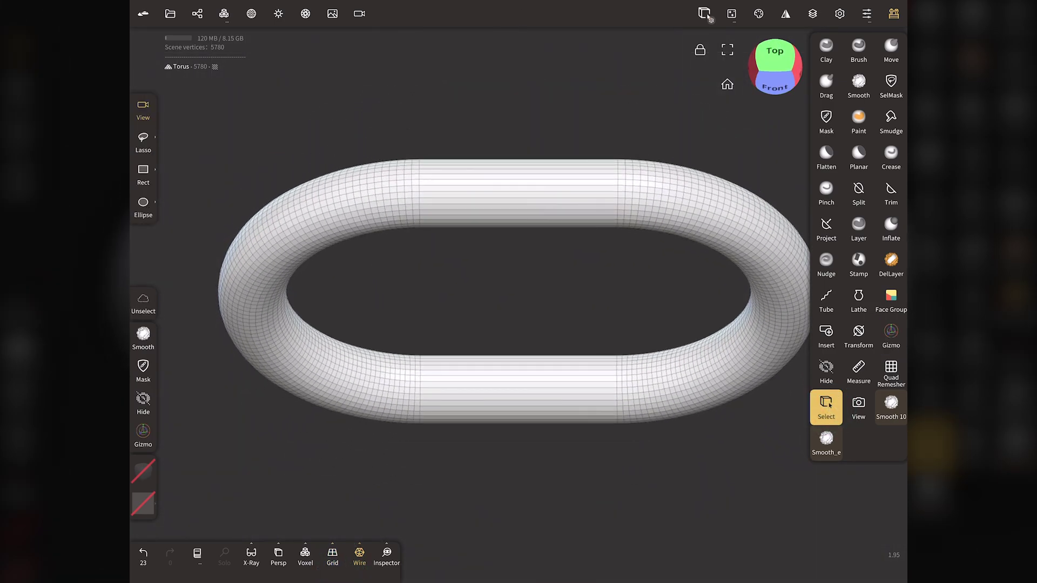